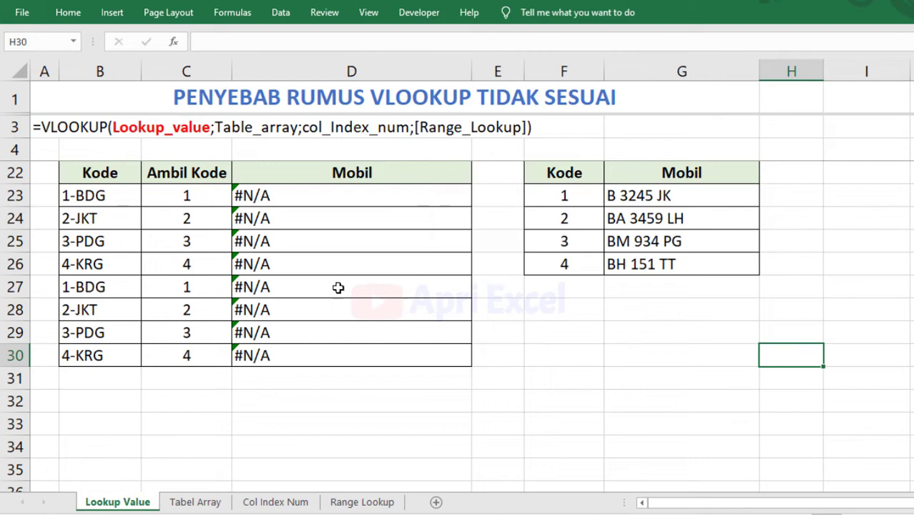
- Review the VLOOKUP formula in D23, then select D6 in the NAMA/KODE/GROUP table
left_click(301, 191)
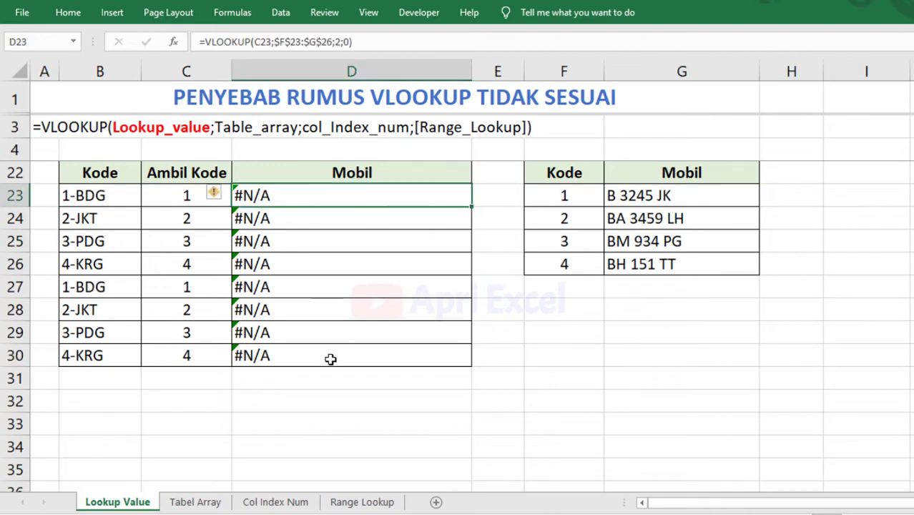
double_click(315, 198)
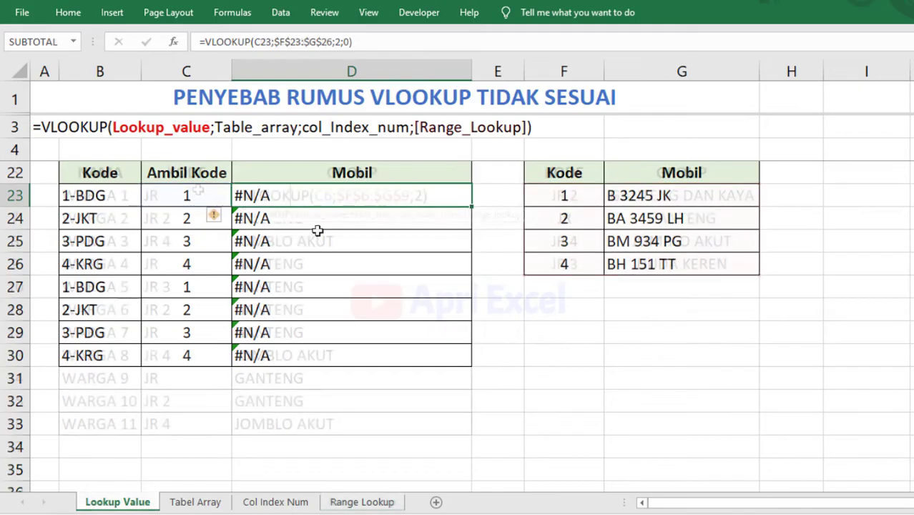
key("Return")
left_click(300, 195)
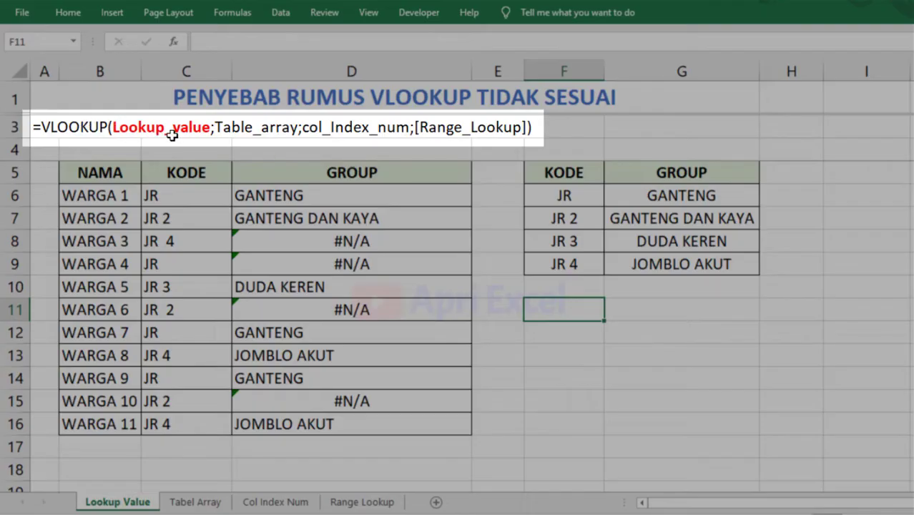
- Inspect the GROUP lookup formula in D6 without changing it
left_click(325, 196)
double_click(304, 195)
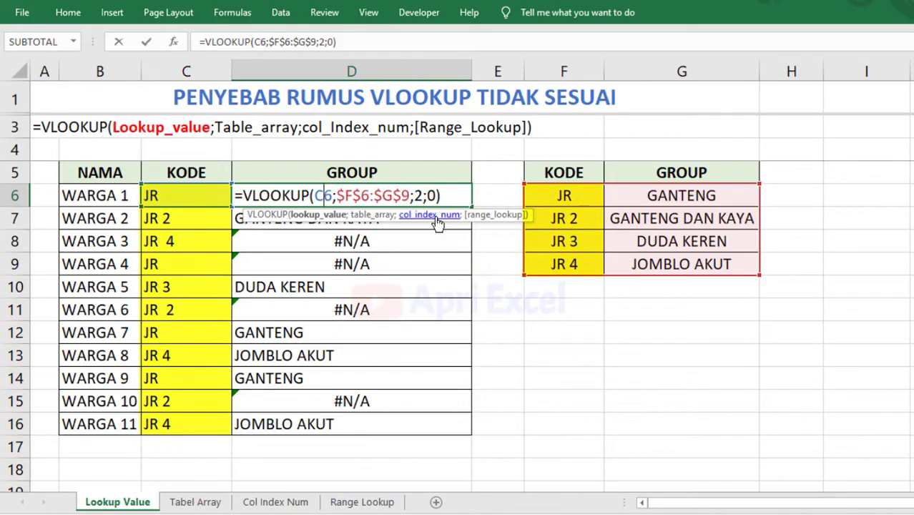
key("Return")
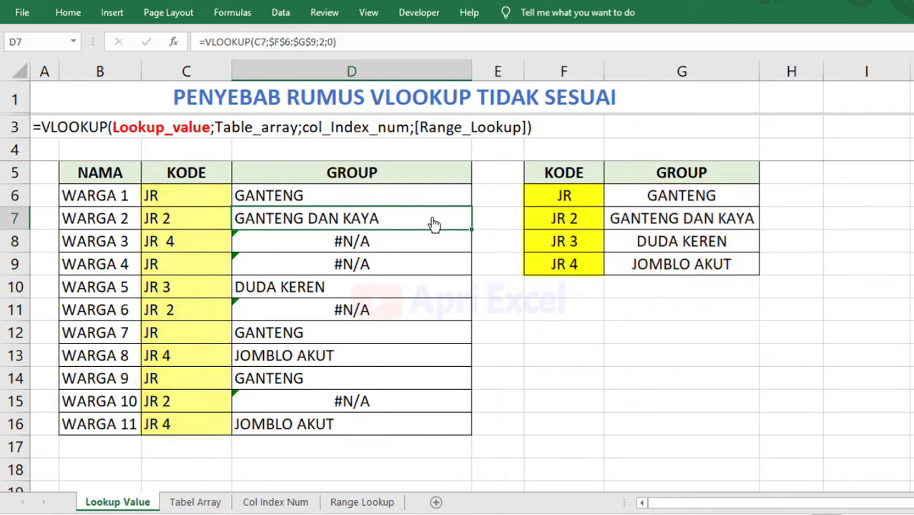
- Remove the stray spaces from the KODE codes in C8 (JR 4) and C9 (JR)
left_click(174, 242)
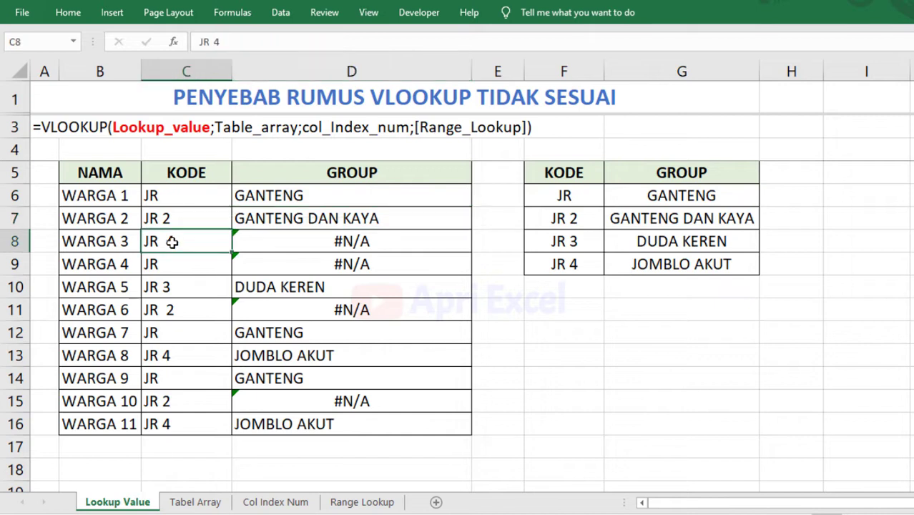
double_click(167, 242)
left_click_drag(169, 241, 158, 241)
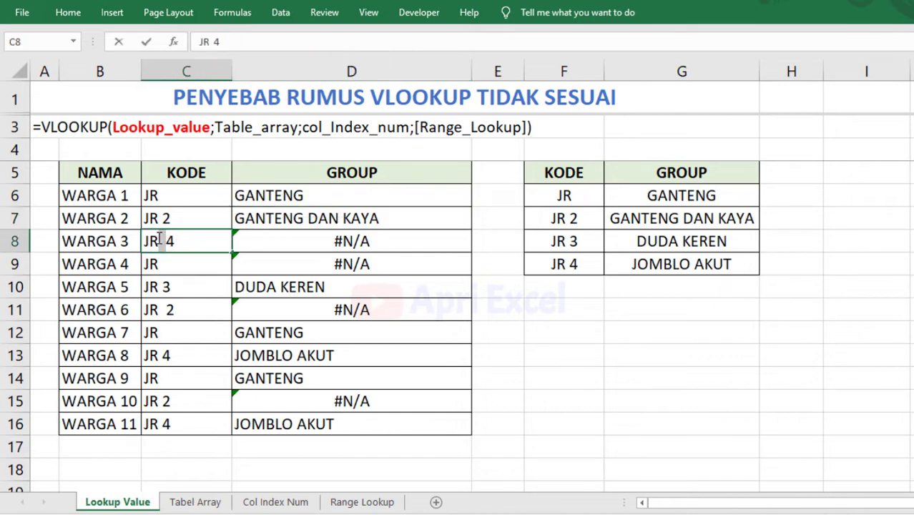
key("BackSpace")
key("Return")
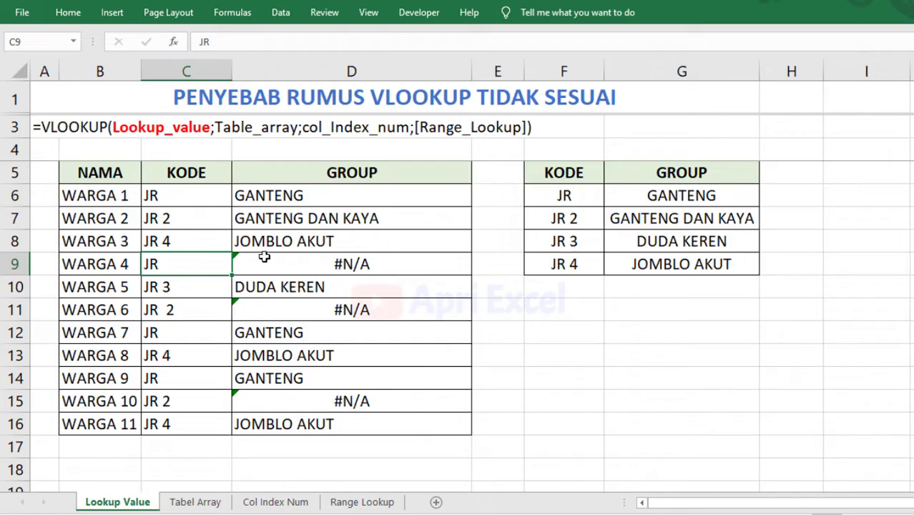
double_click(189, 269)
key("BackSpace")
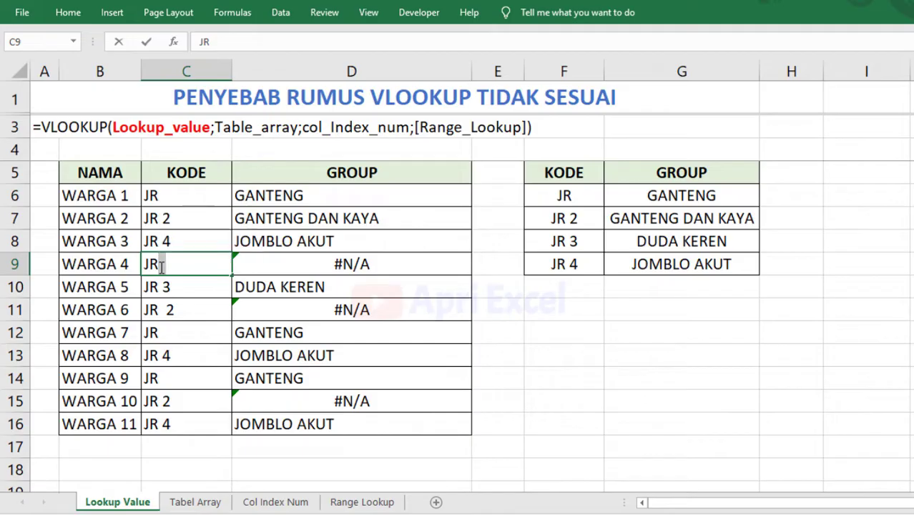
key("Return")
- Delete the extra spaces from the KODE codes in C11 and C15
double_click(191, 308)
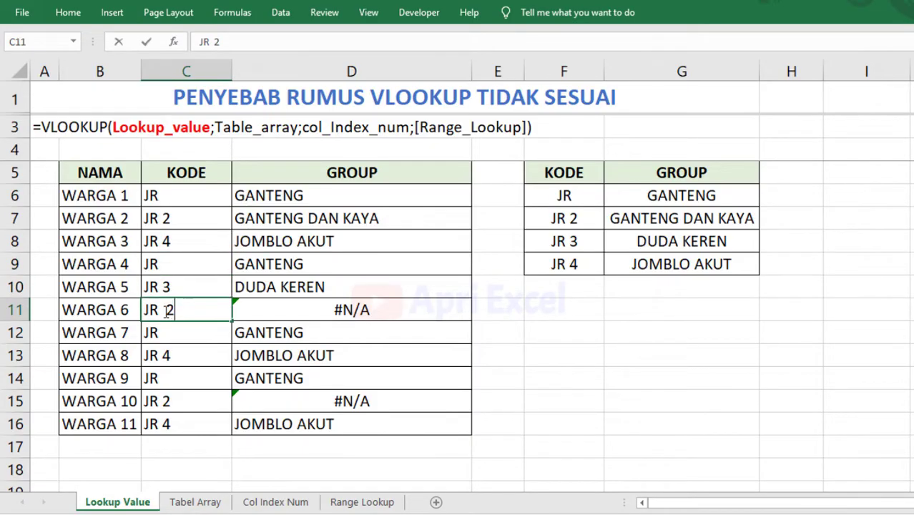
key("BackSpace")
key("Return")
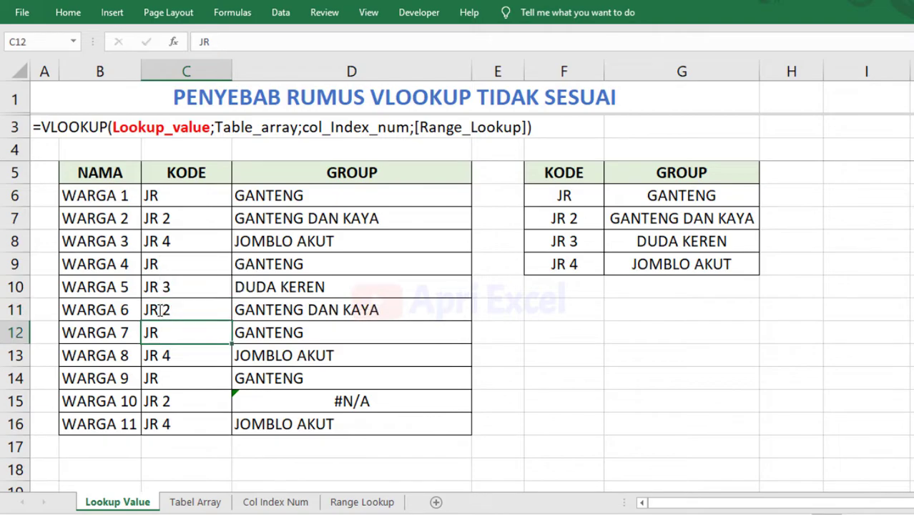
double_click(172, 401)
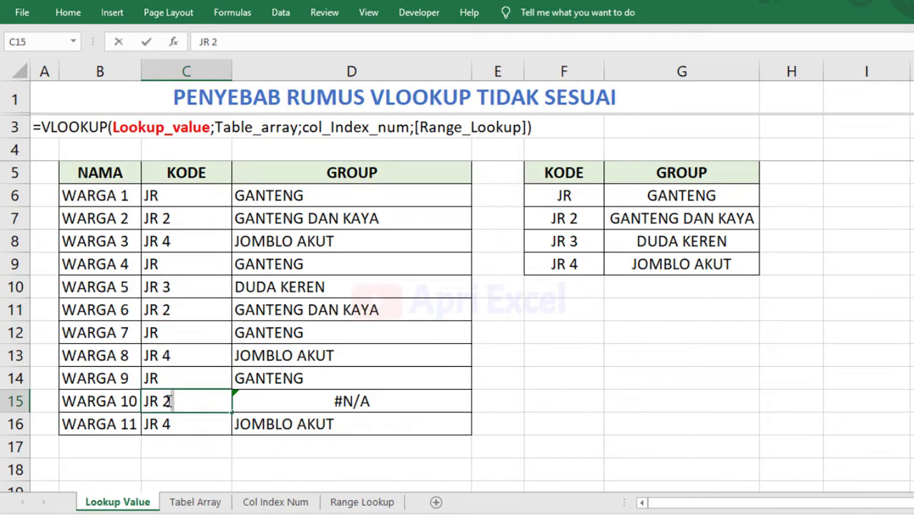
key("BackSpace")
key("Return")
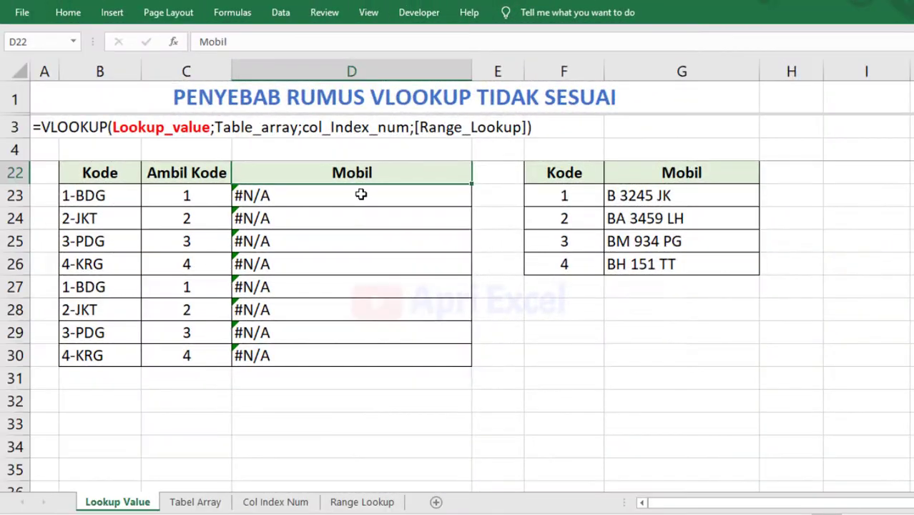
- Review each argument of the D23 VLOOKUP: lookup value C23, table array, column index, exact match 0
double_click(361, 195)
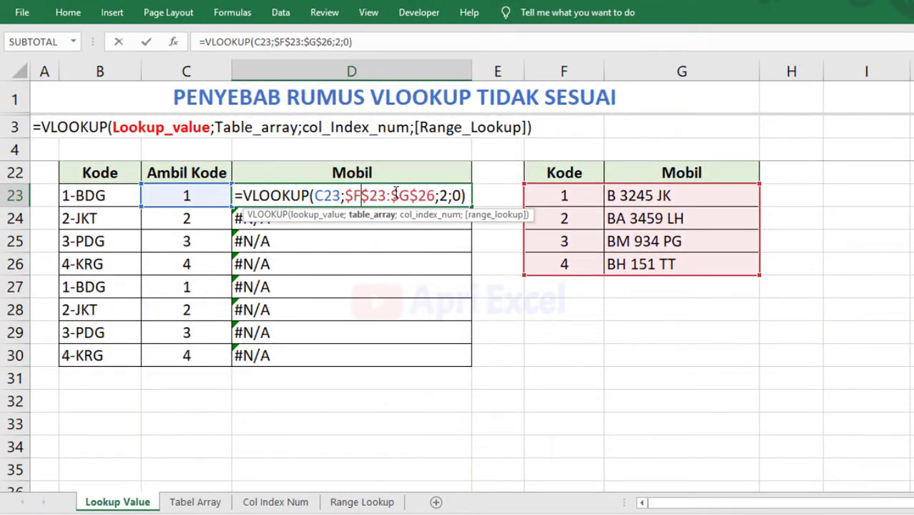
left_click(315, 213)
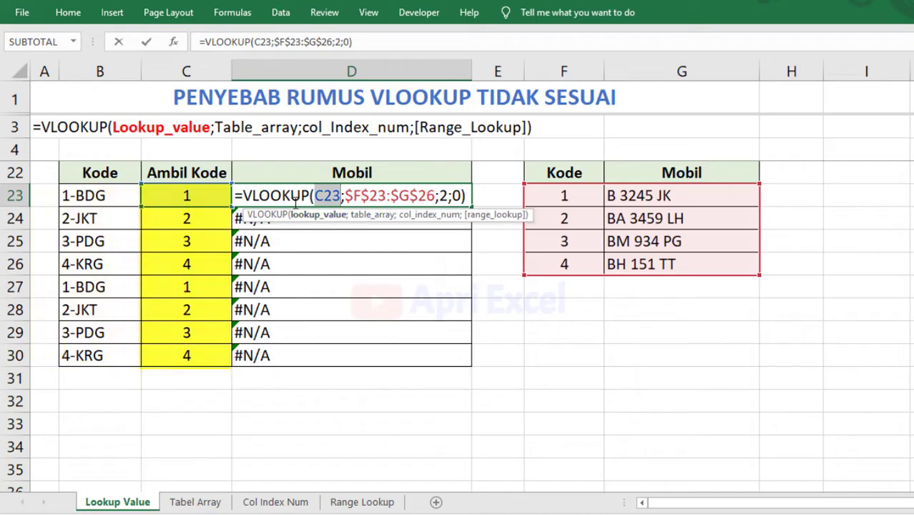
left_click(367, 214)
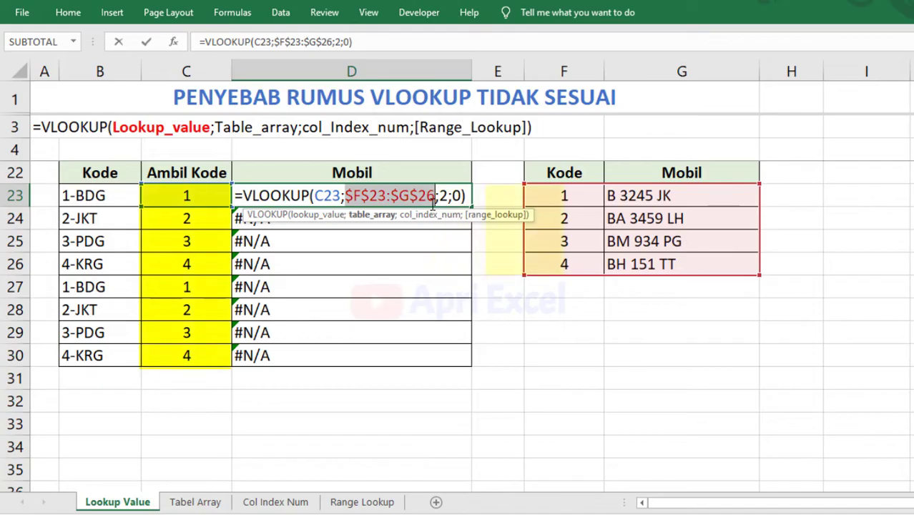
left_click(431, 216)
left_click(477, 216)
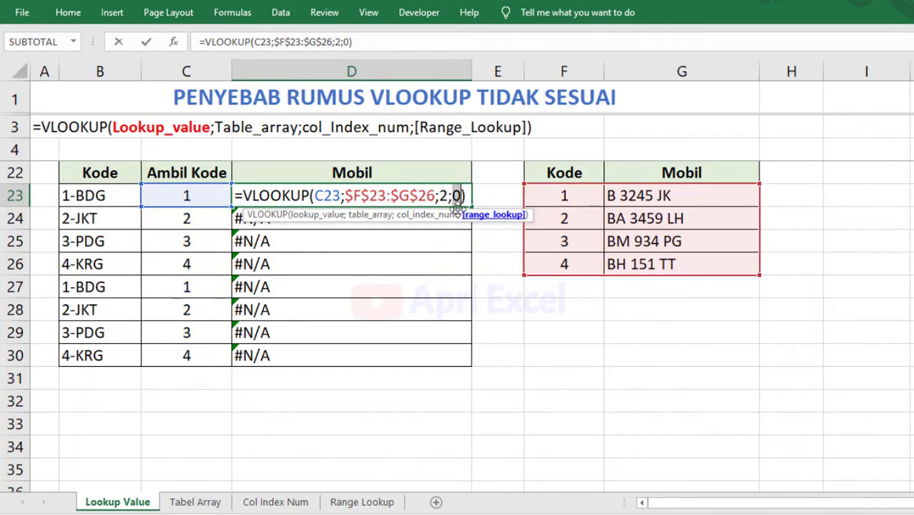
key("Return")
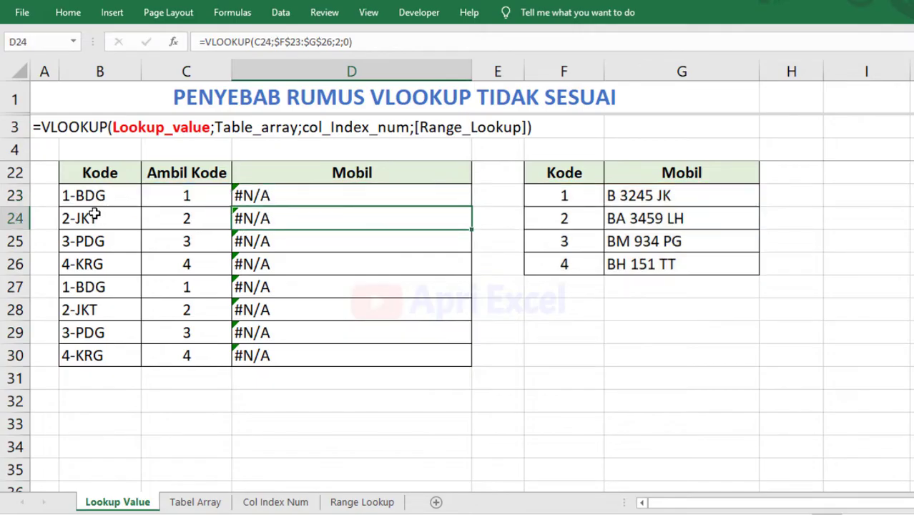
- Inspect the LEFT formula that extracts the code digit in C23
left_click(86, 199)
double_click(224, 198)
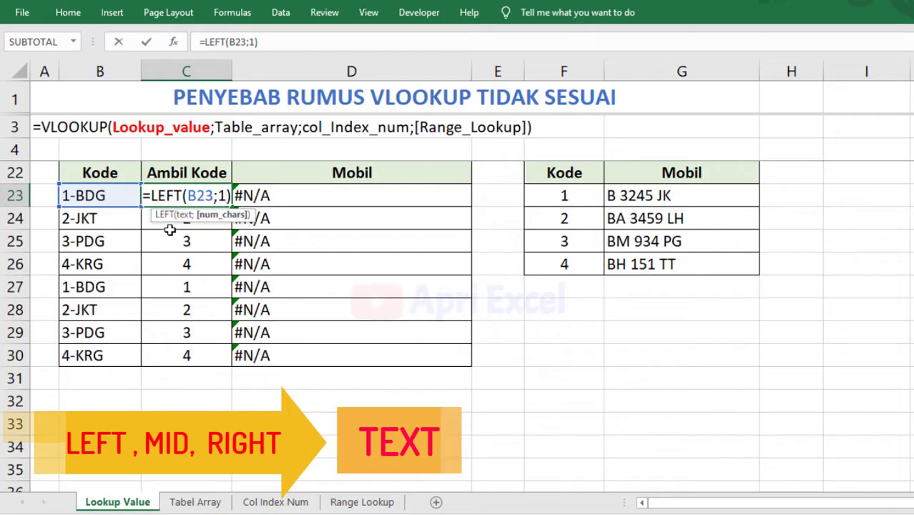
key("Return")
left_click(172, 197)
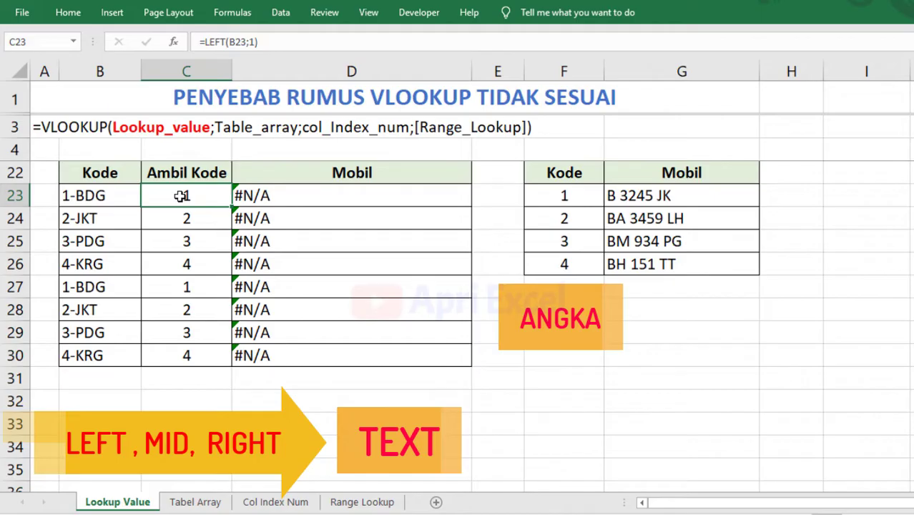
- Re-enter the F23:F26 Kode values as text such as '4, then undo those changes
double_click(565, 196)
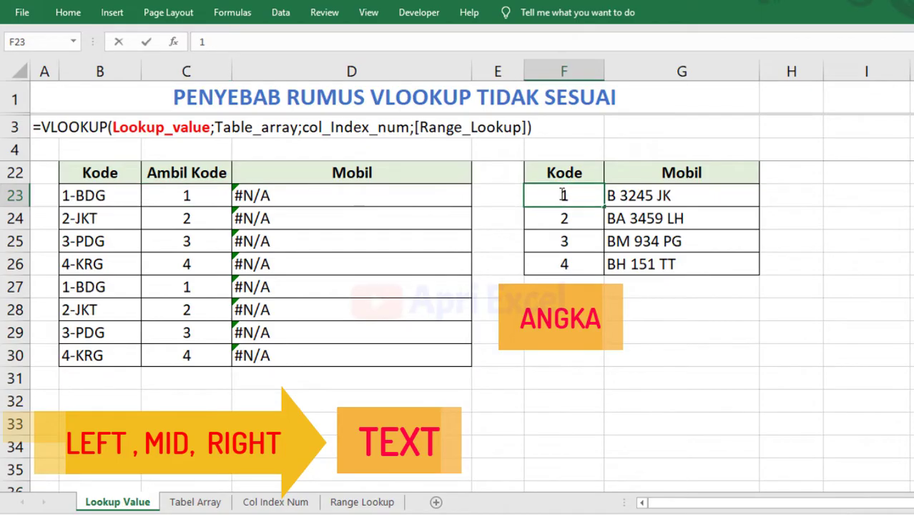
type("'")
left_click(557, 216)
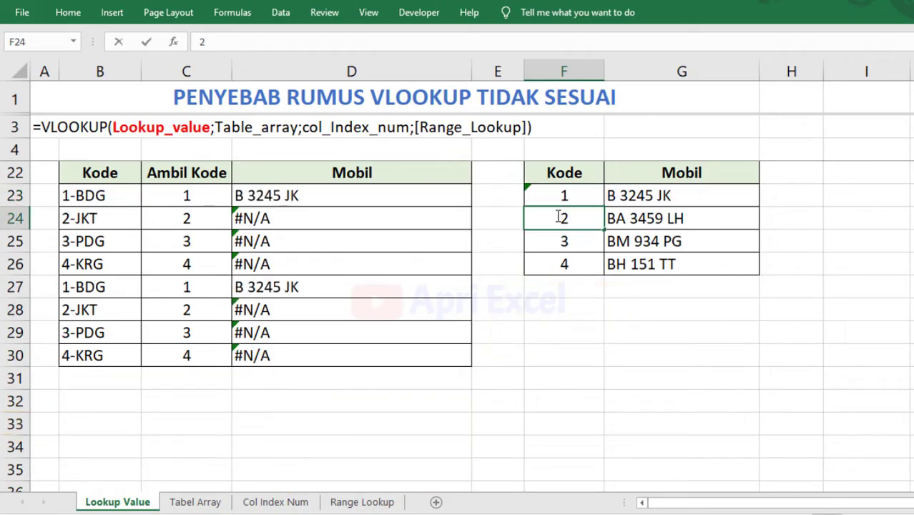
type("'")
left_click(563, 241)
type("'")
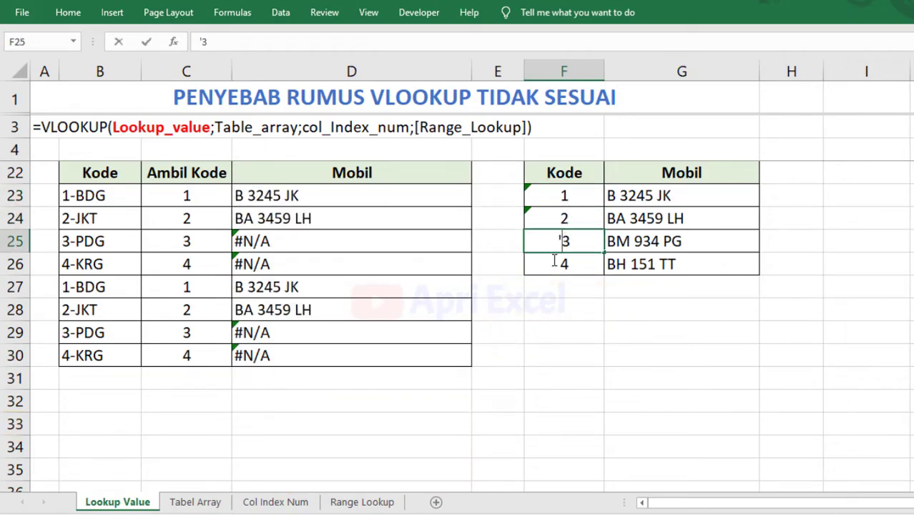
left_click(555, 263)
type("'4")
left_click(559, 283)
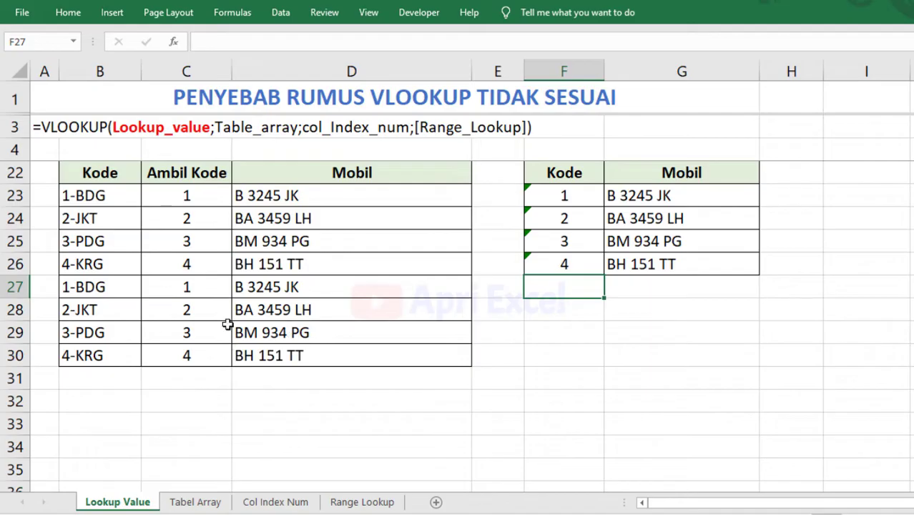
key("ctrl+z")
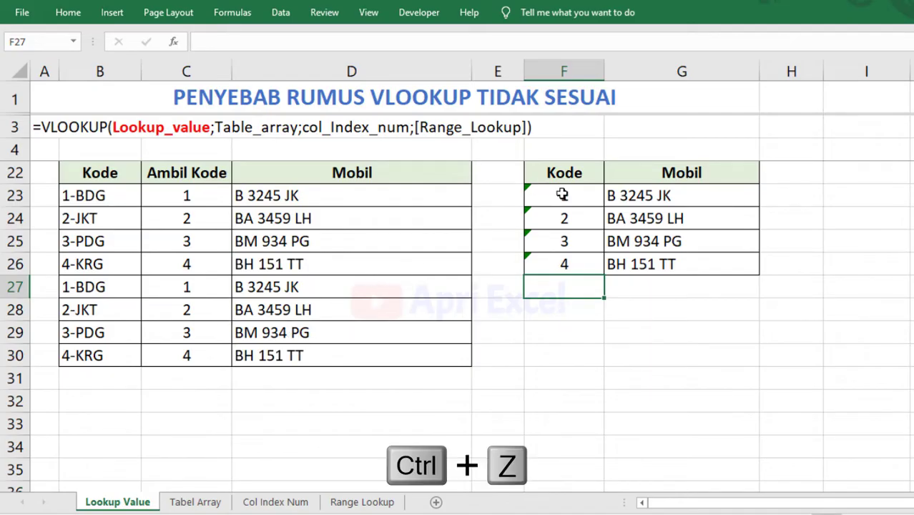
key("ctrl+z")
key("ctrl+z")
key("ctrl+z")
key("ctrl+z")
- Change C23 to =VALUE(LEFT(B23;1)) and fill it down to C30
left_click(177, 200)
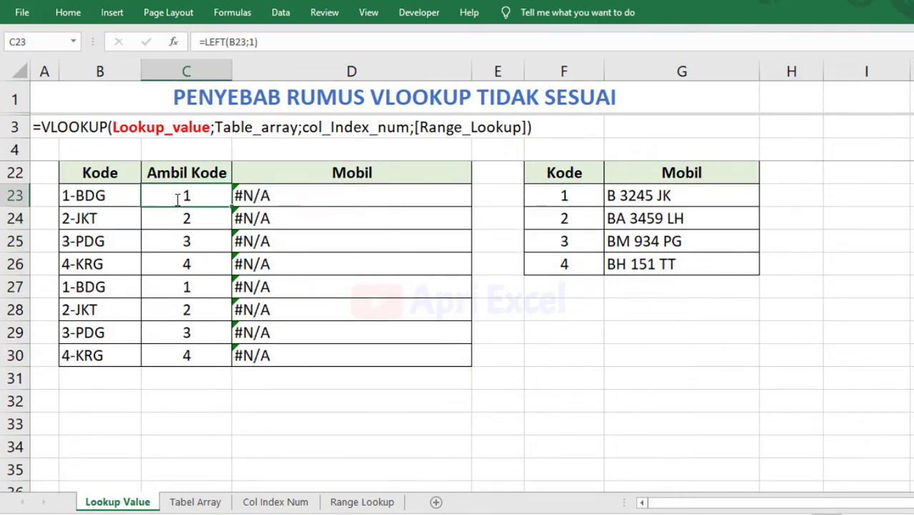
double_click(172, 199)
left_click(153, 195)
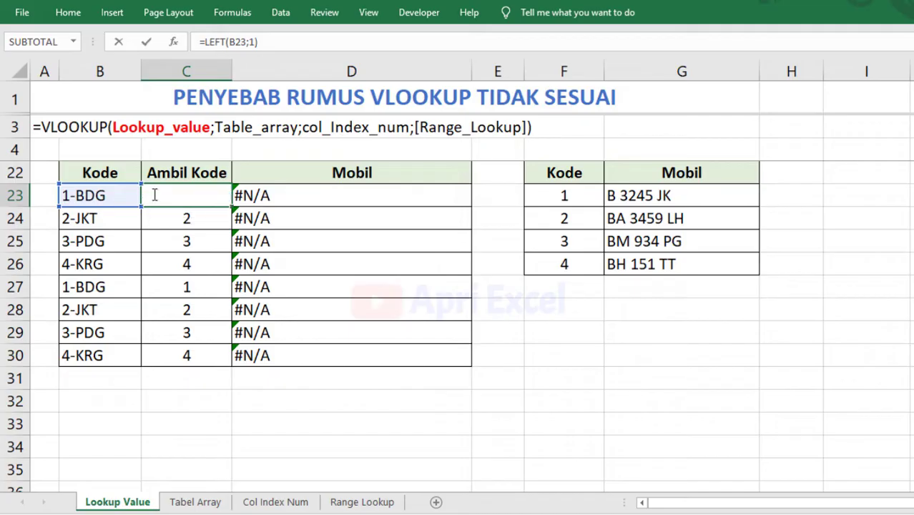
type("value")
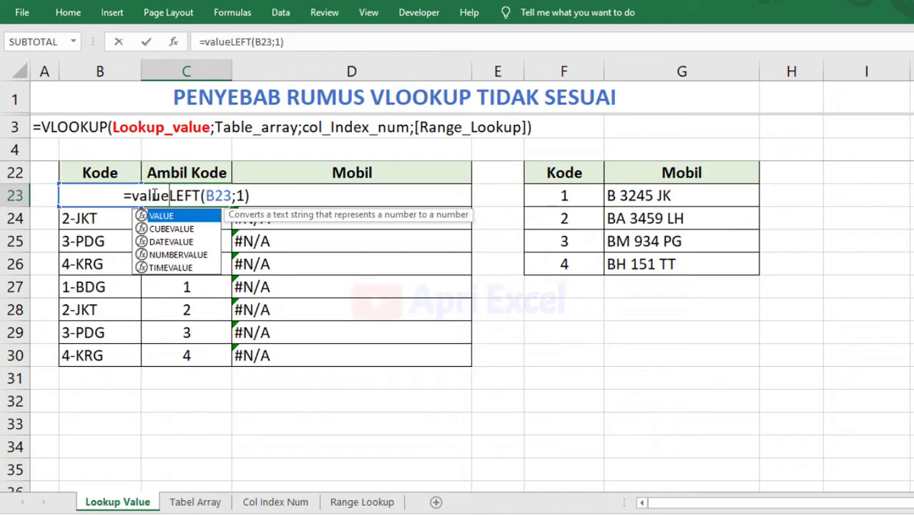
type("(")
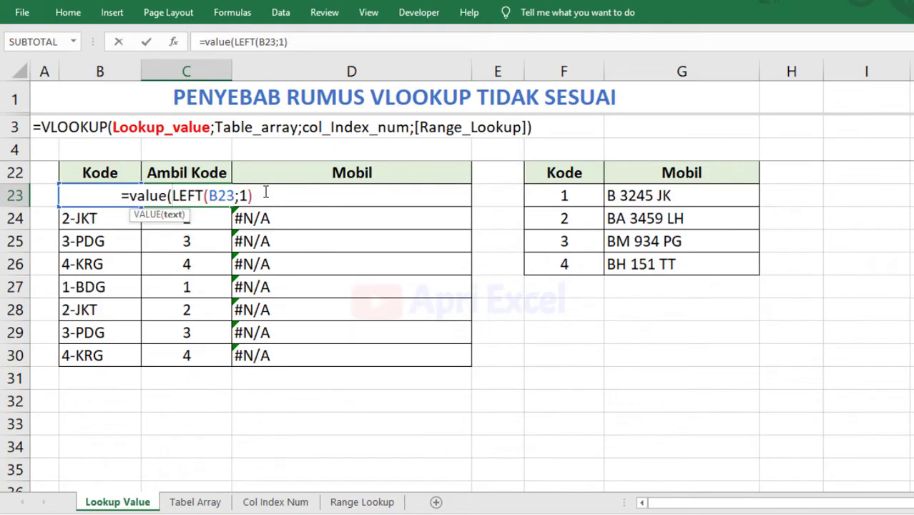
type(")")
key("Return")
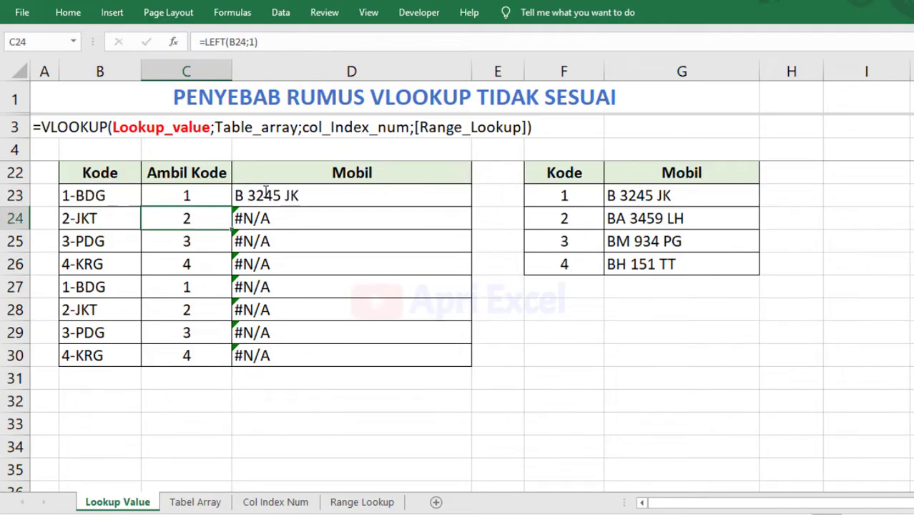
left_click(220, 196)
left_click_drag(232, 207, 233, 361)
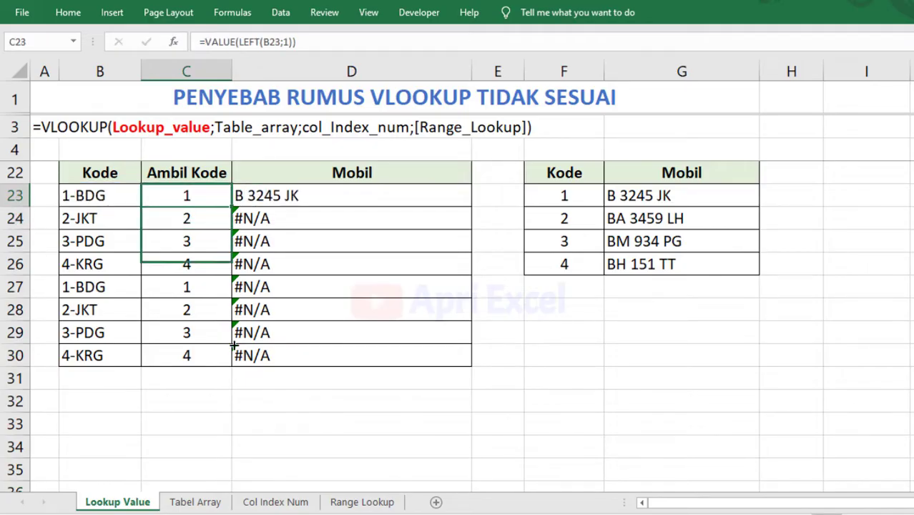
left_click(590, 309)
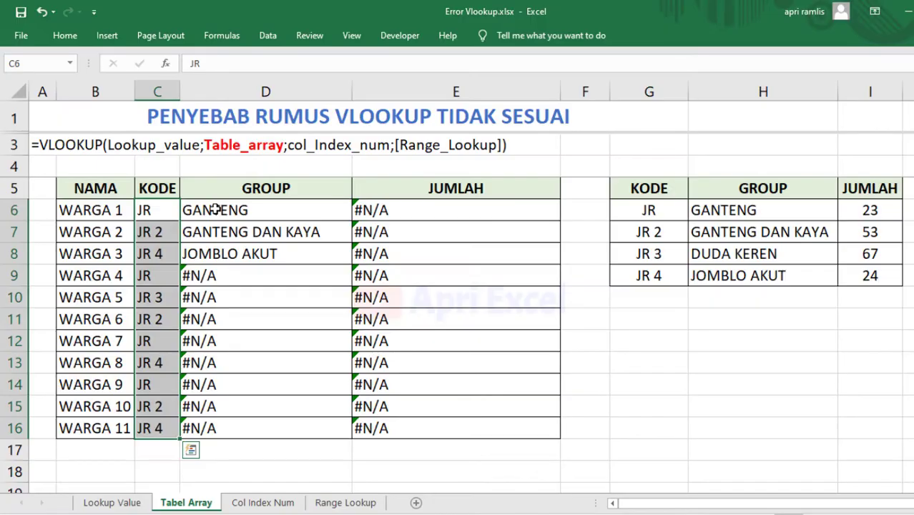
left_click_drag(215, 207, 311, 423)
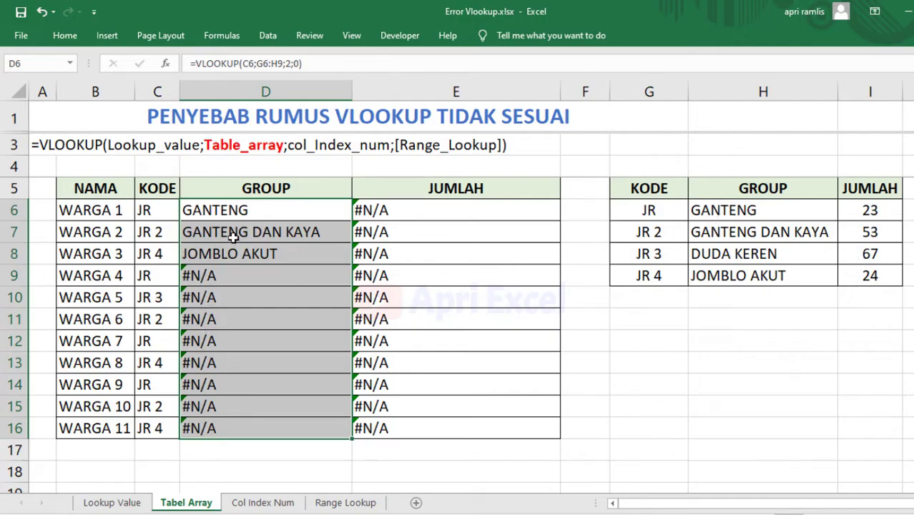
double_click(243, 209)
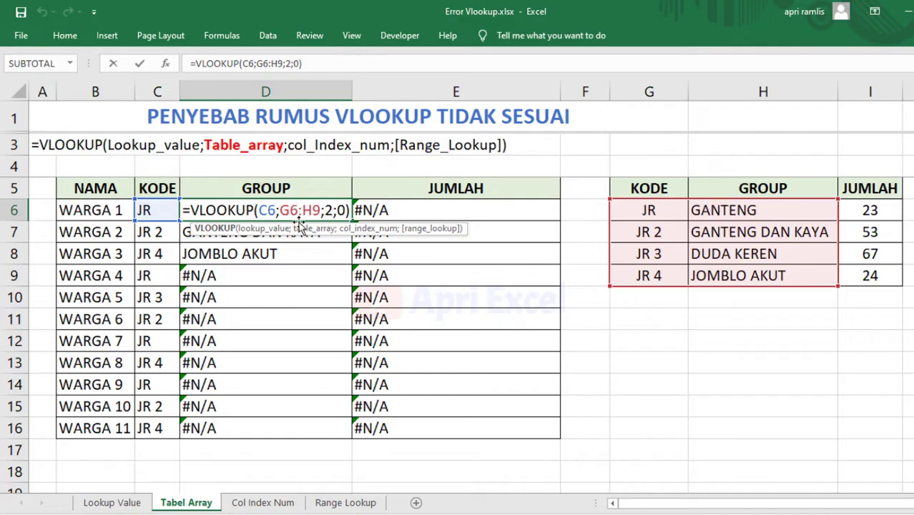
double_click(304, 210)
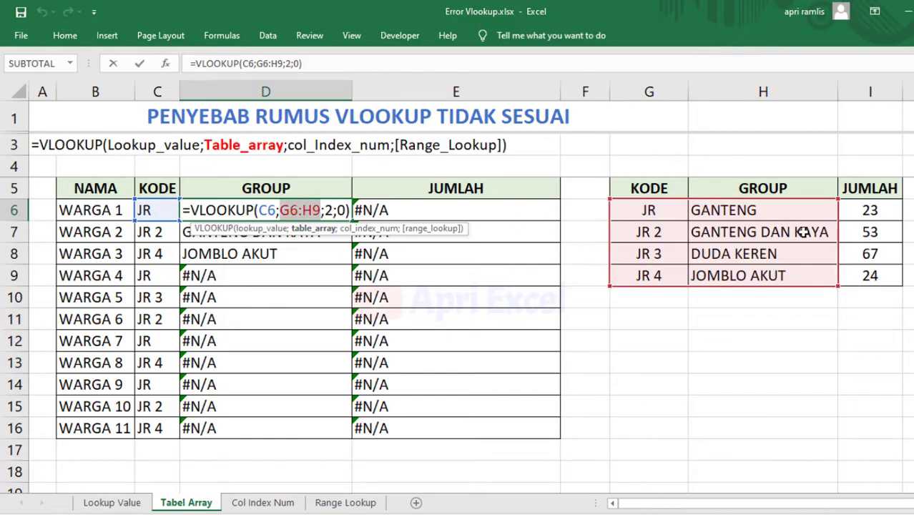
key("Return")
double_click(236, 276)
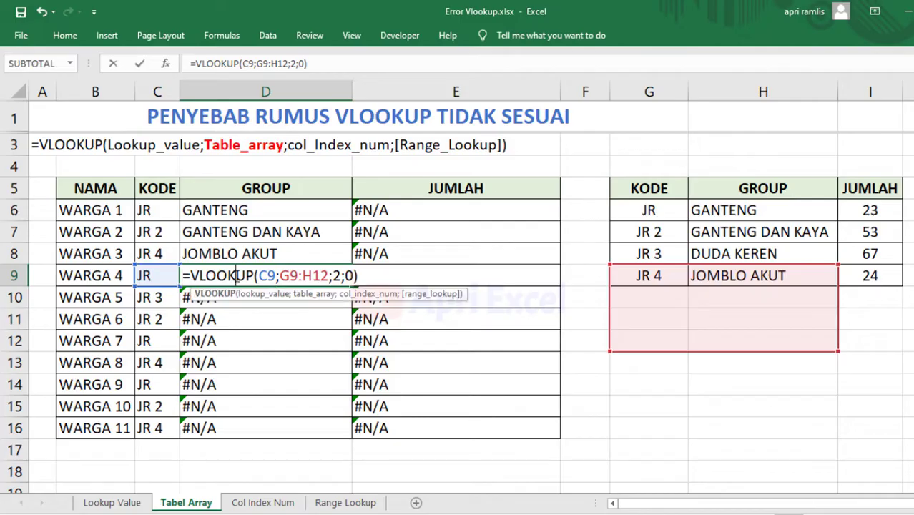
double_click(303, 276)
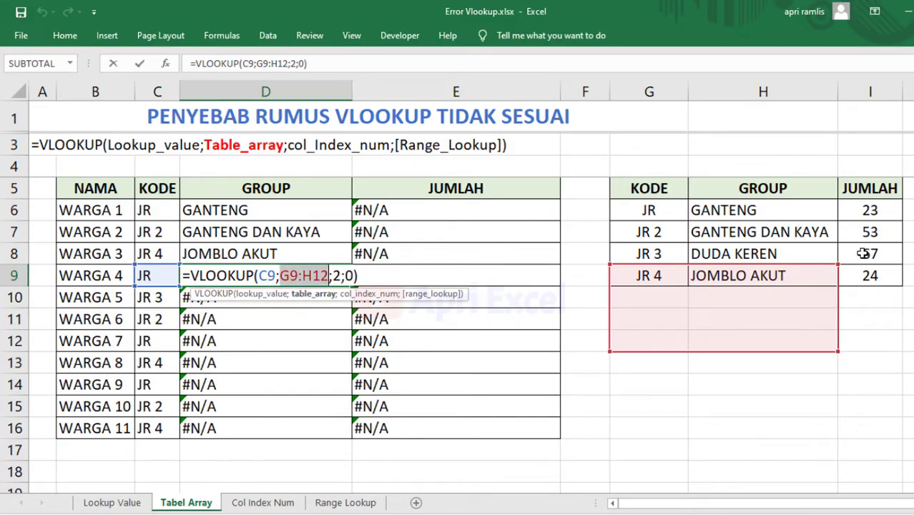
key("Return")
double_click(275, 343)
double_click(315, 341)
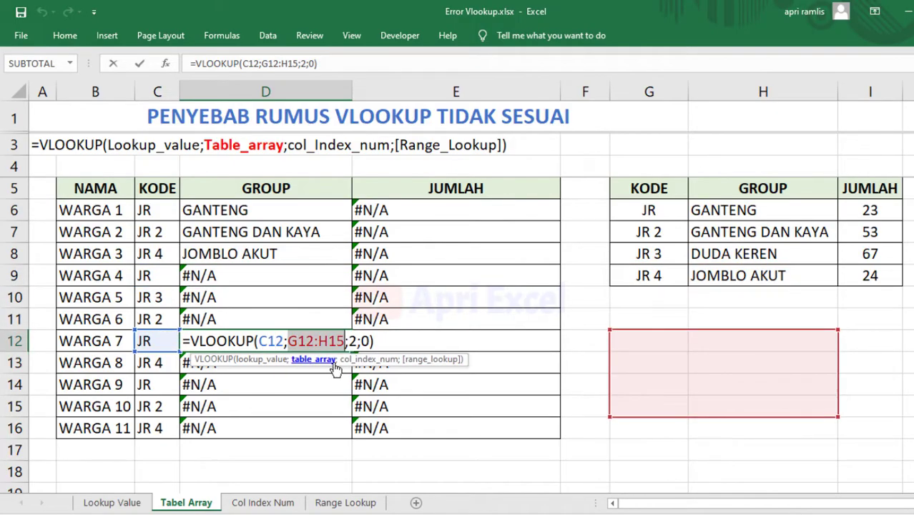
- Lock D6's lookup range as $G$6:$H$9 and fill the formula down to D16
key("Return")
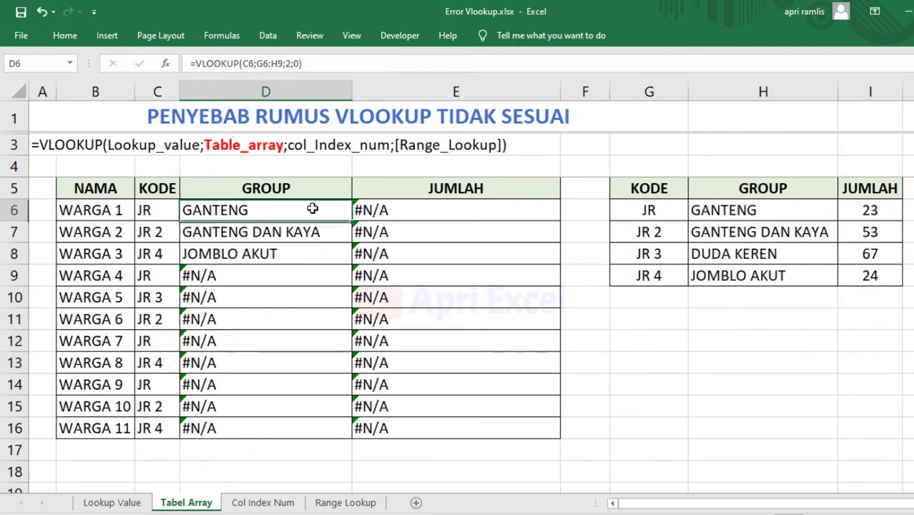
double_click(314, 213)
left_click_drag(321, 210, 279, 211)
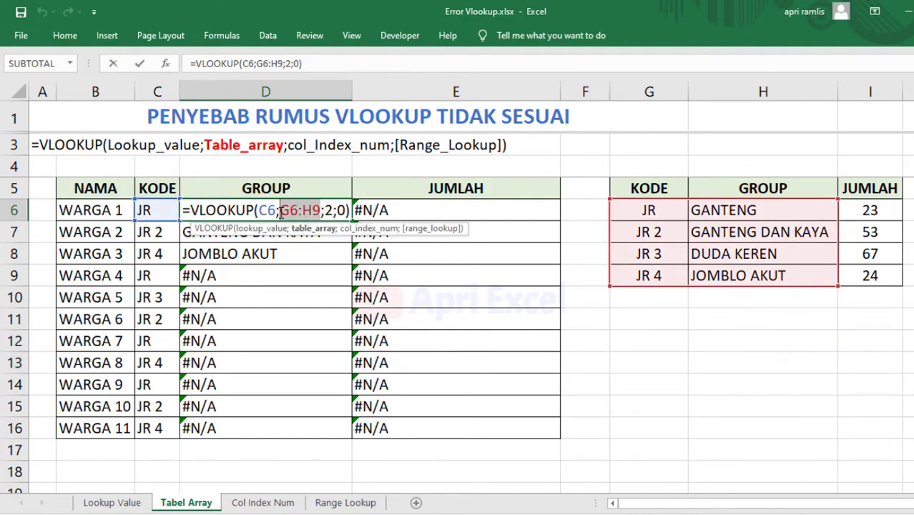
key("F4")
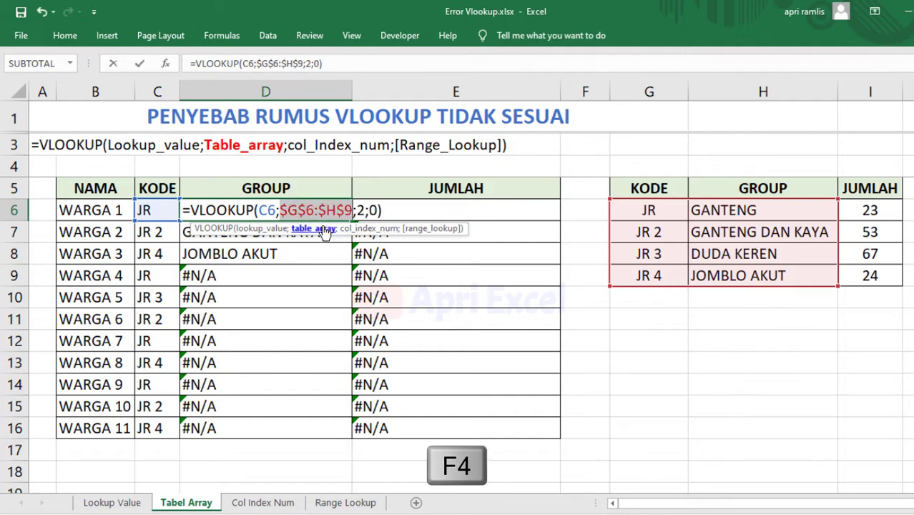
key("Return")
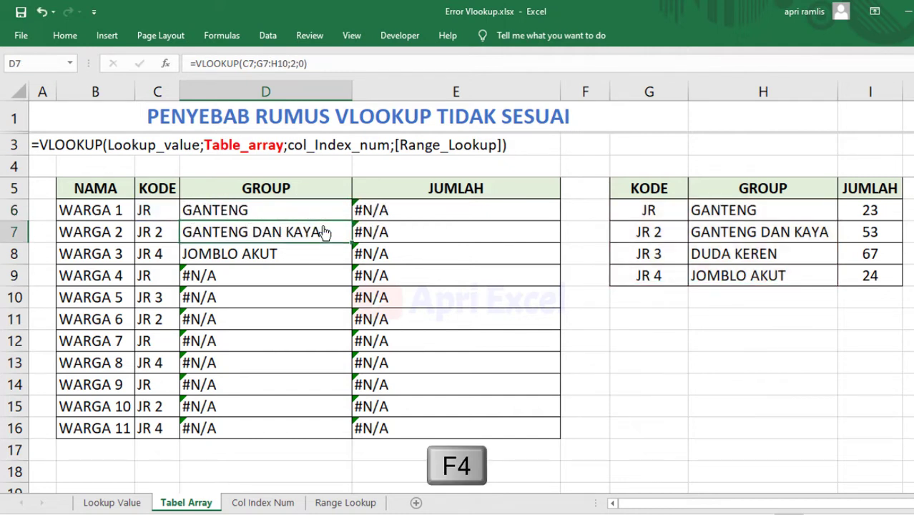
left_click(327, 212)
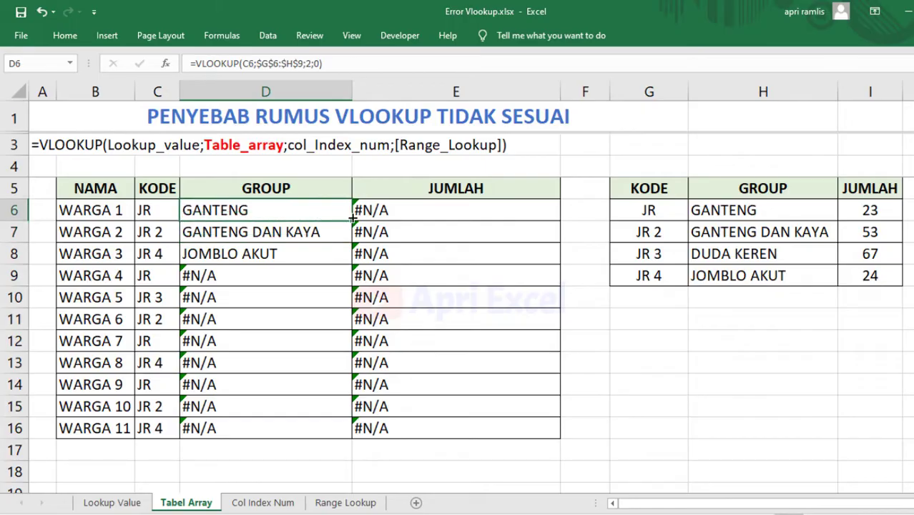
left_click_drag(352, 220, 352, 436)
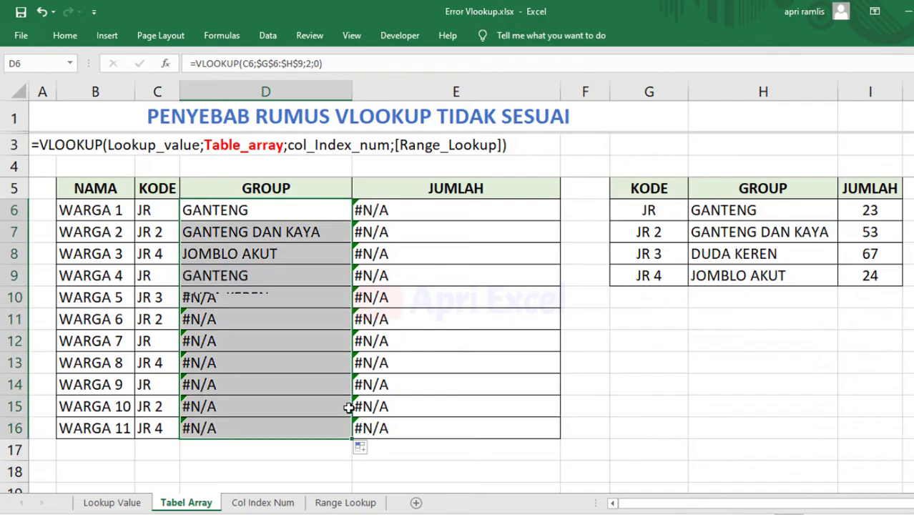
left_click(453, 207)
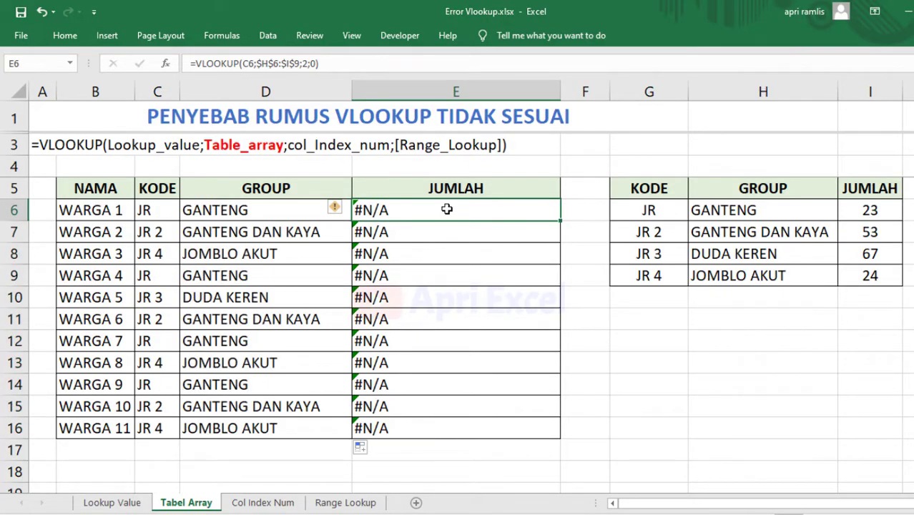
- Point E6's lookup range to G6:I9 and lock it as $G$6:$I$9
double_click(446, 209)
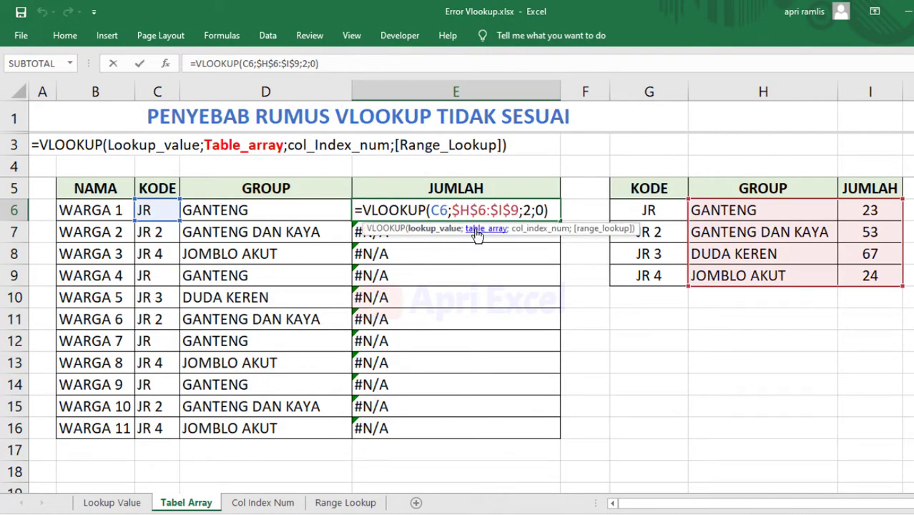
left_click(477, 229)
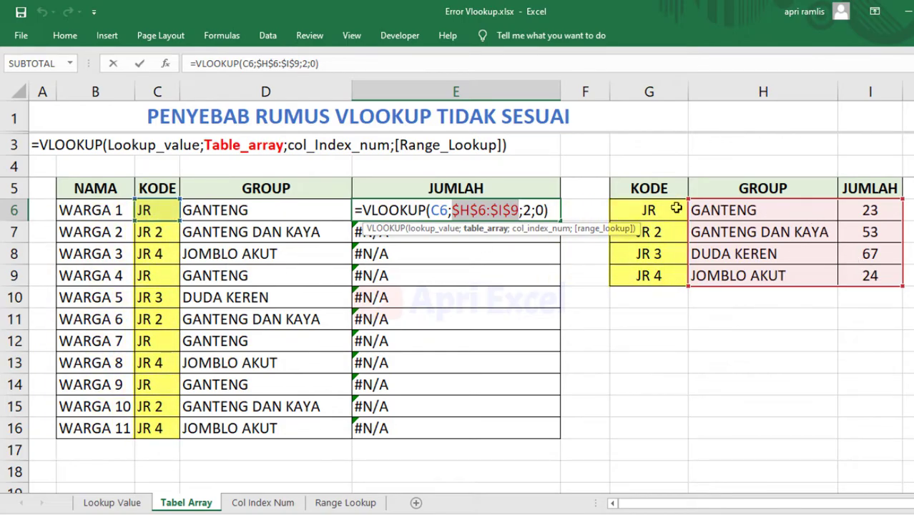
left_click(426, 229)
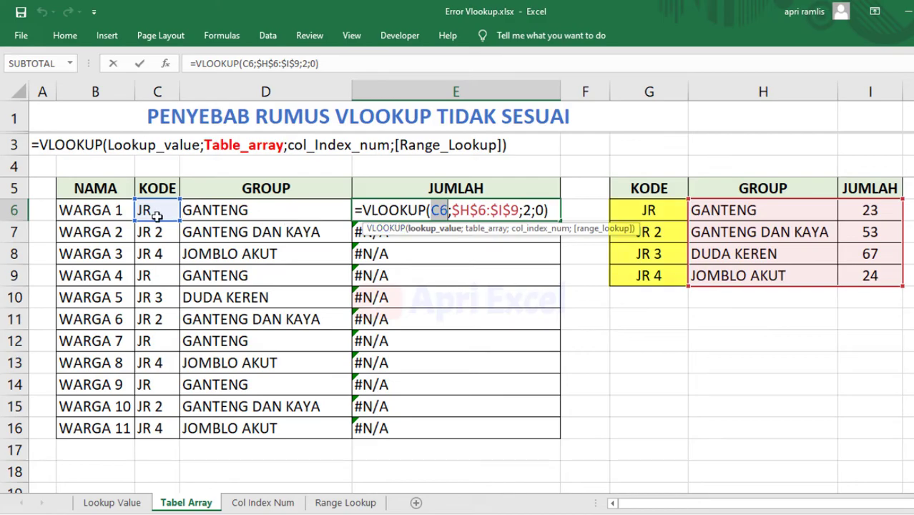
left_click(486, 229)
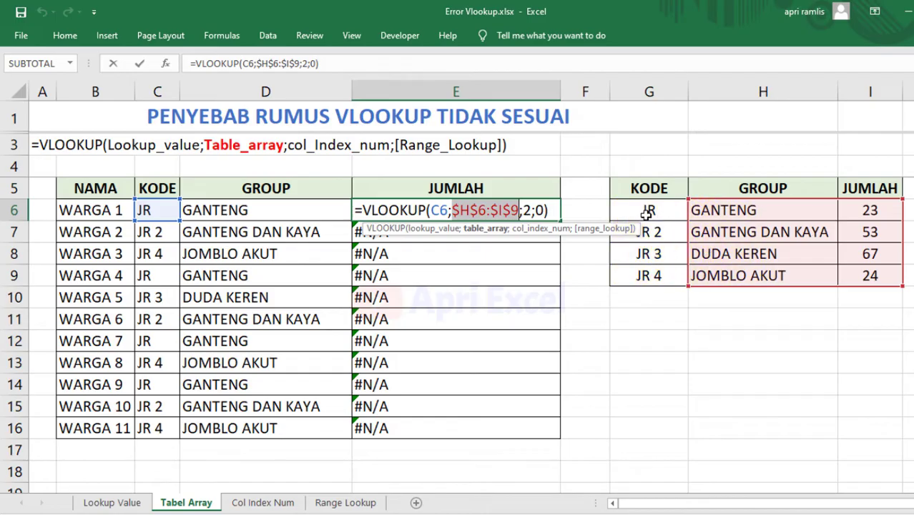
left_click_drag(683, 221, 846, 281)
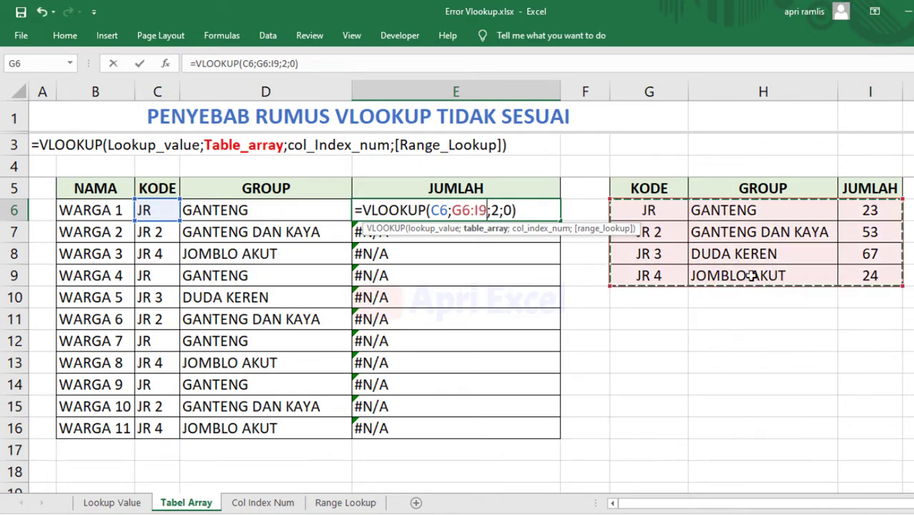
key("F4")
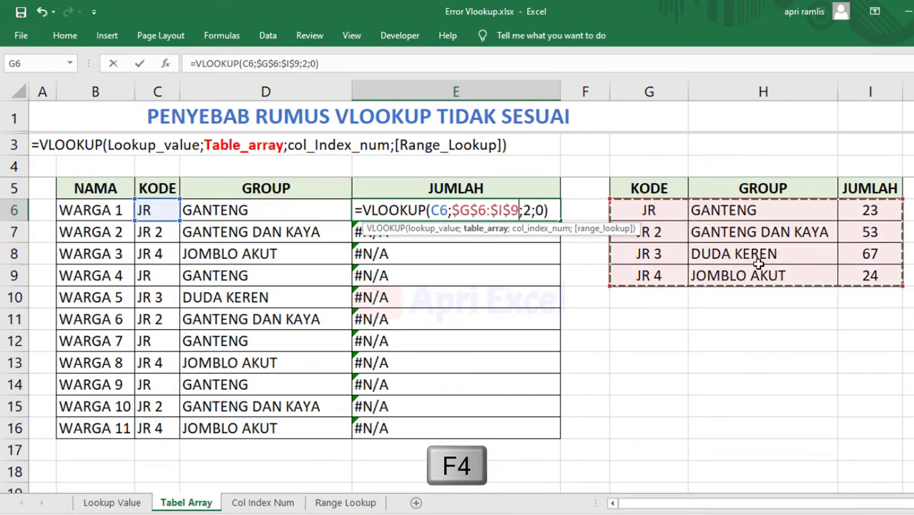
- Change E6's column index from 2 to 3 and fill the formula down to E16
double_click(526, 210)
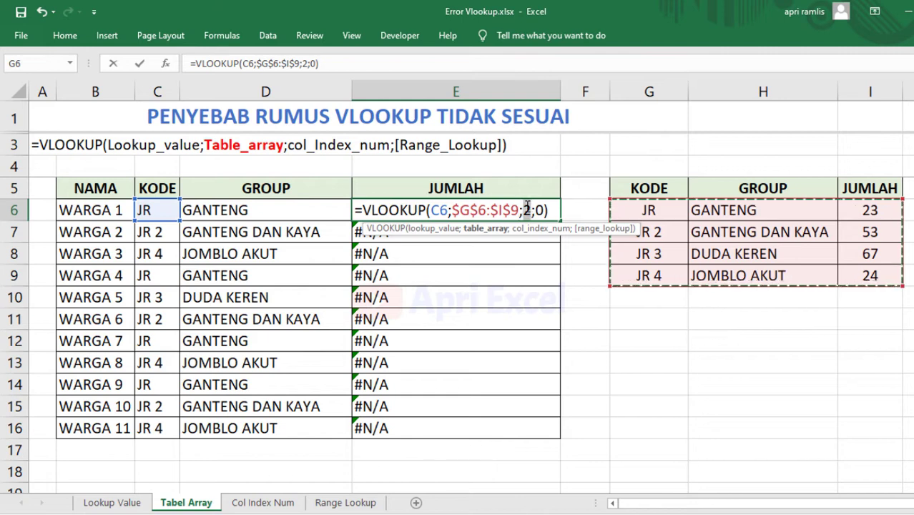
type("3")
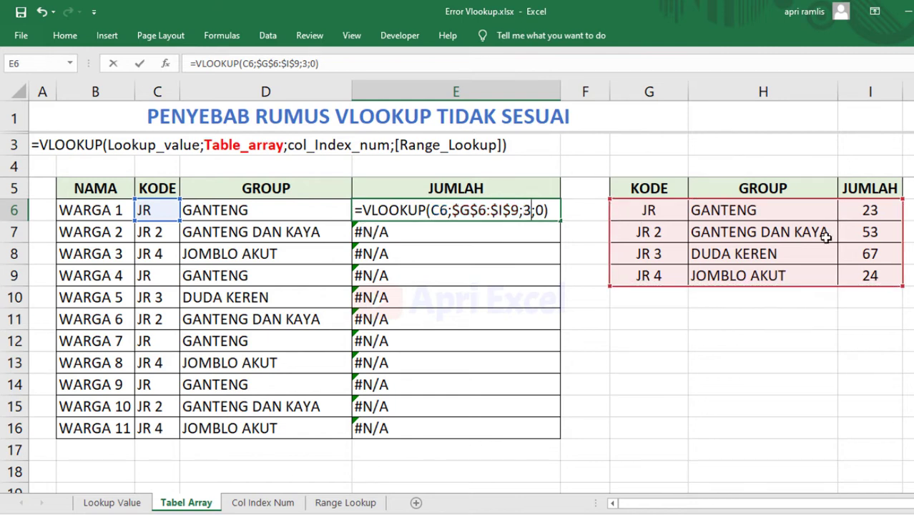
key("Return")
left_click_drag(561, 221, 575, 439)
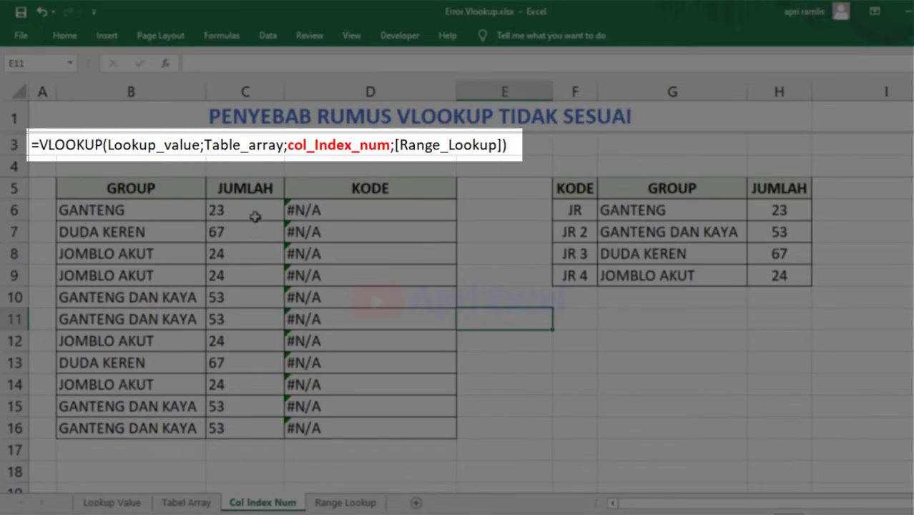
left_click(254, 212)
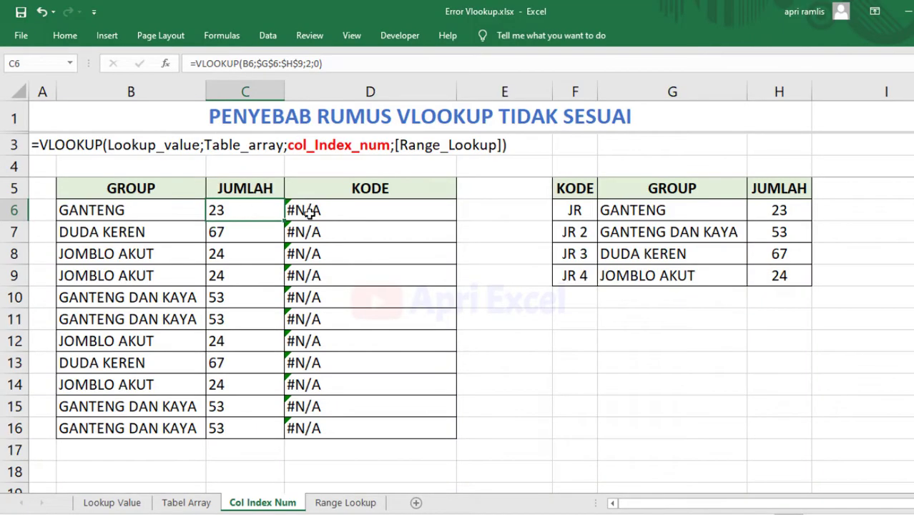
left_click_drag(690, 208, 690, 270)
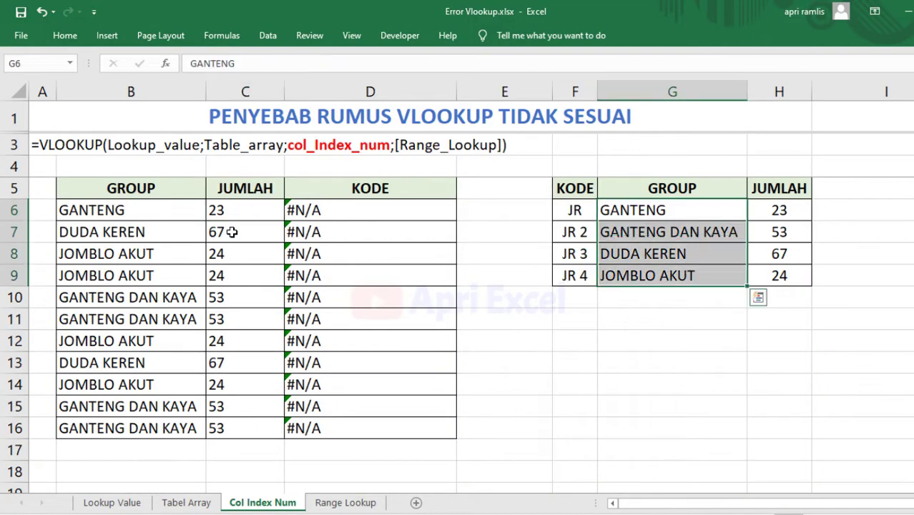
left_click_drag(143, 210, 145, 421)
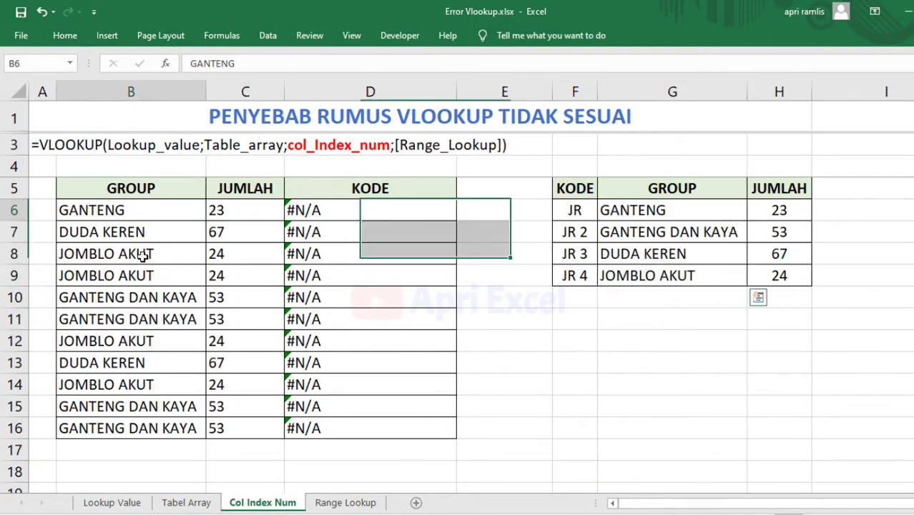
left_click(640, 212)
left_click(254, 207)
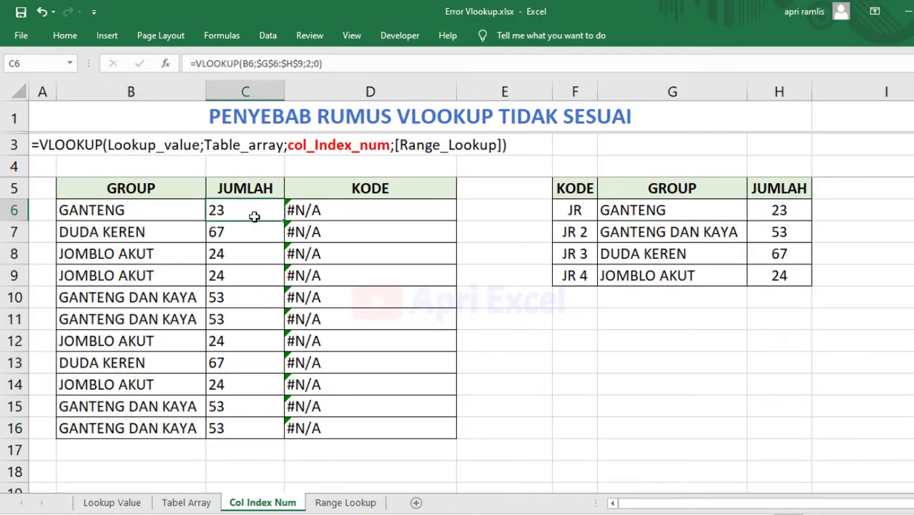
key("Down")
left_click(420, 212)
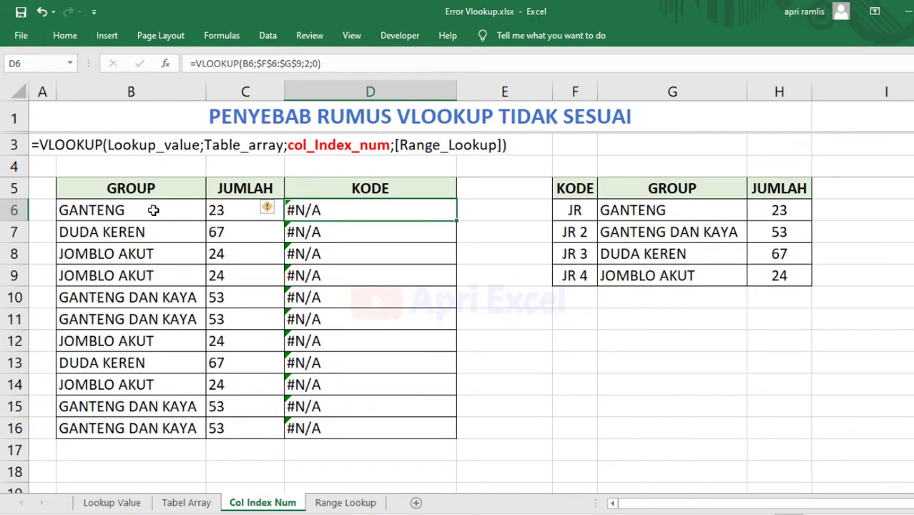
- Change D6's column index to -2 and fill the KODE formula down to D16
double_click(347, 210)
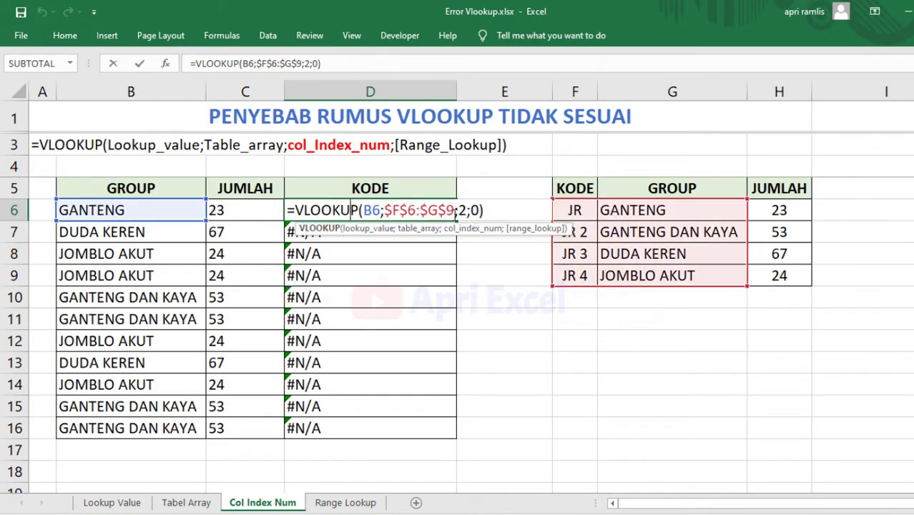
left_click(454, 210)
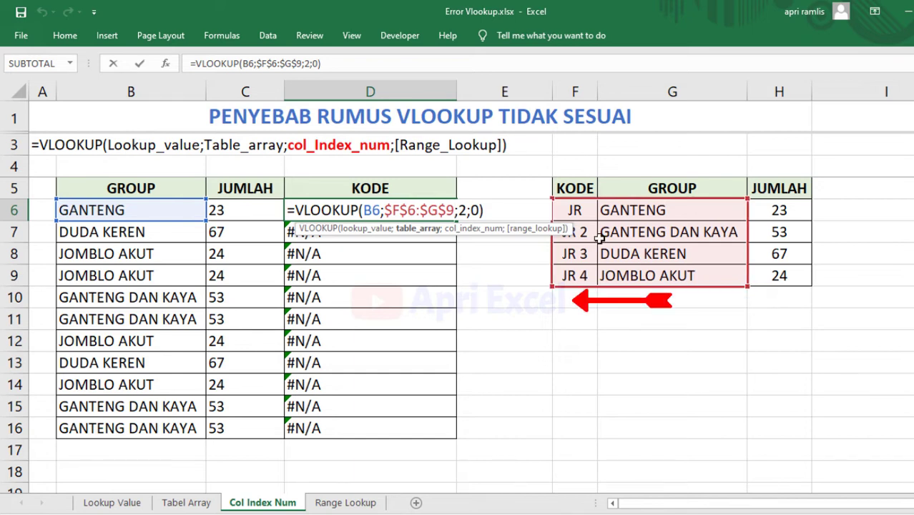
left_click(462, 210)
type("-")
key("Return")
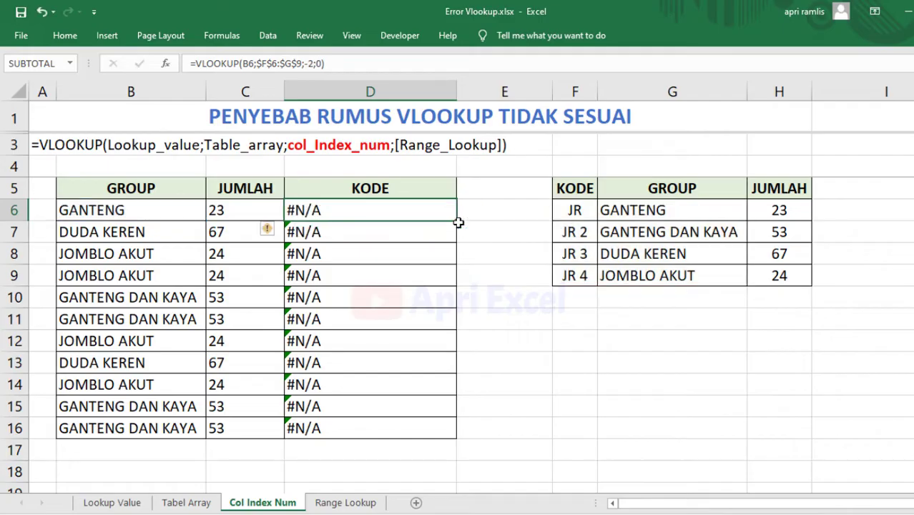
left_click(441, 204)
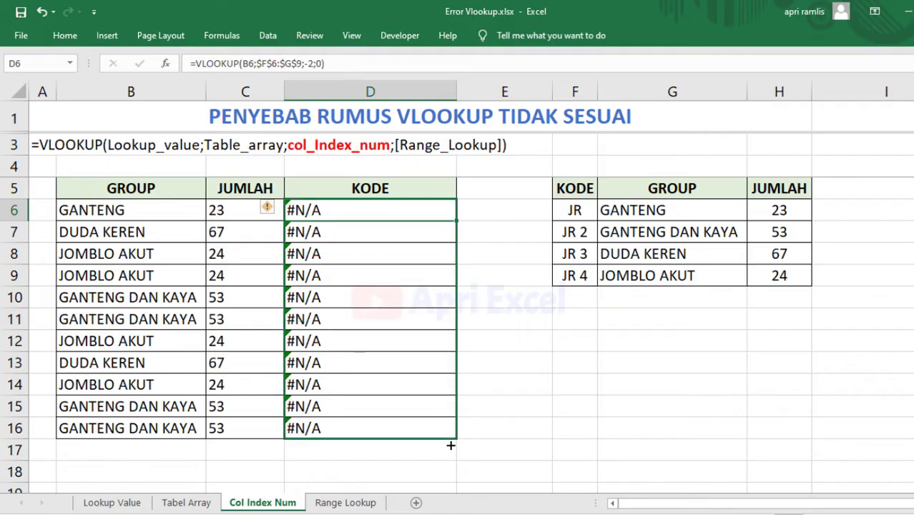
left_click_drag(457, 223, 452, 439)
- Reopen D6's formula and select its $F$6:$G$9 table range
double_click(408, 205)
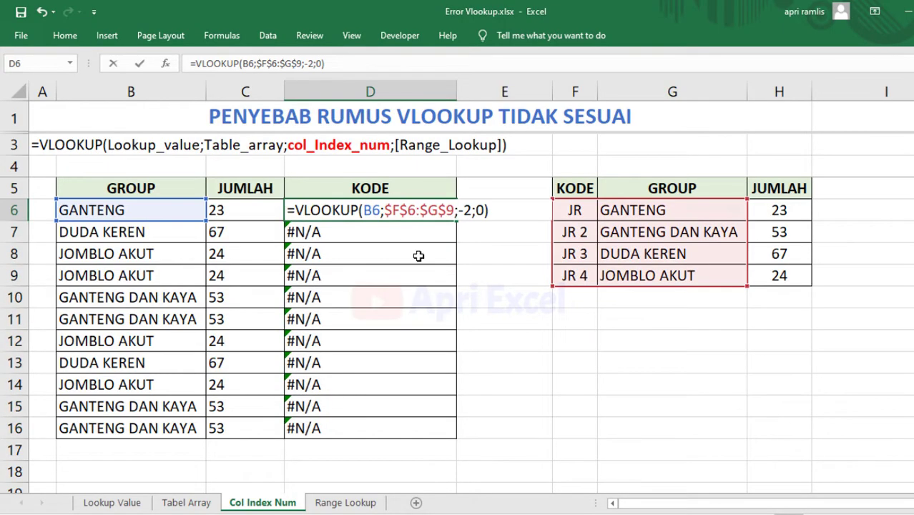
left_click(455, 210)
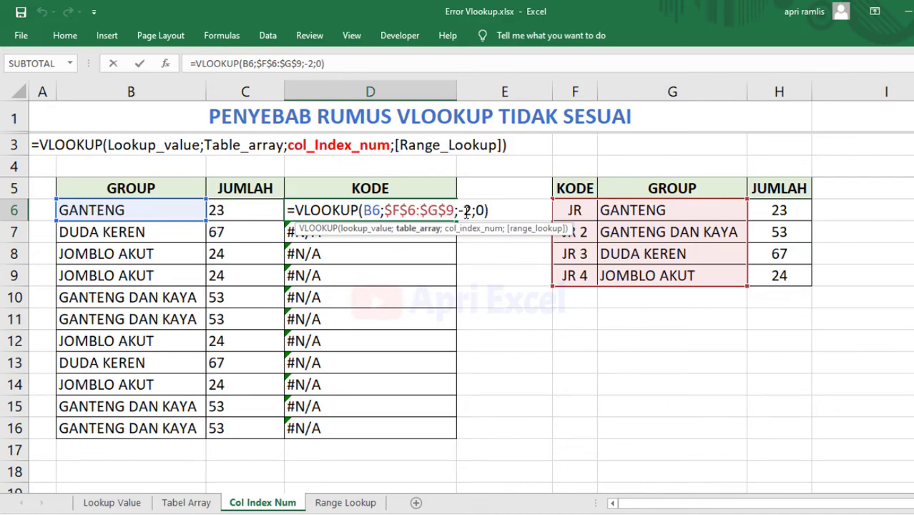
left_click_drag(455, 211, 387, 211)
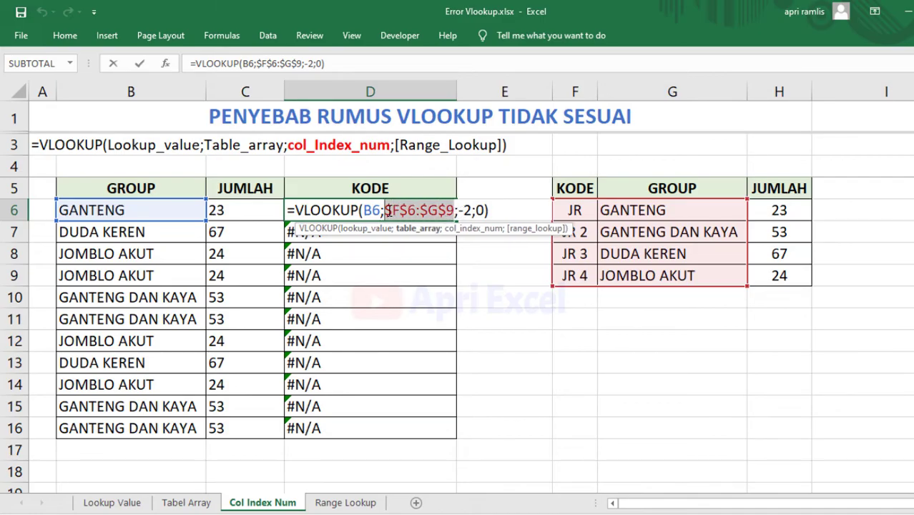
- Replace D6's table range with CHOOSE({1\2};$G$6:$G$9;$F$6:$F$9)
type("choose")
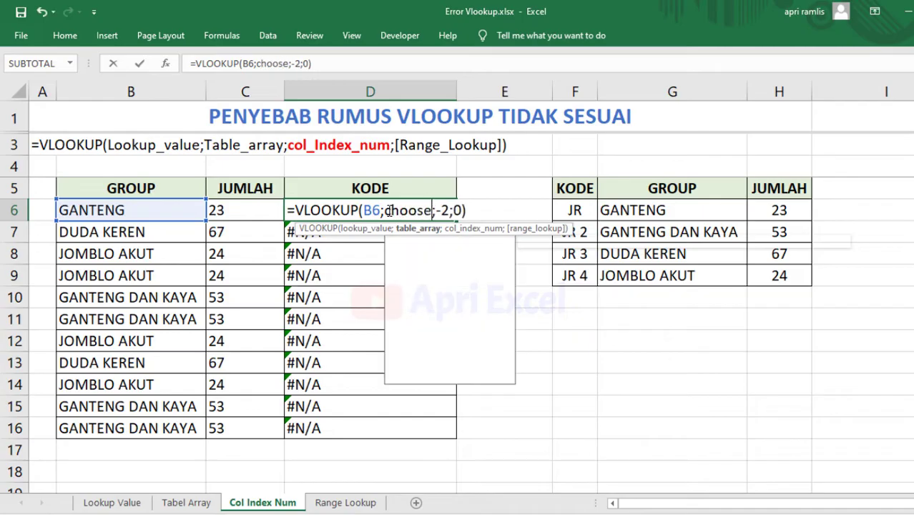
type("({1")
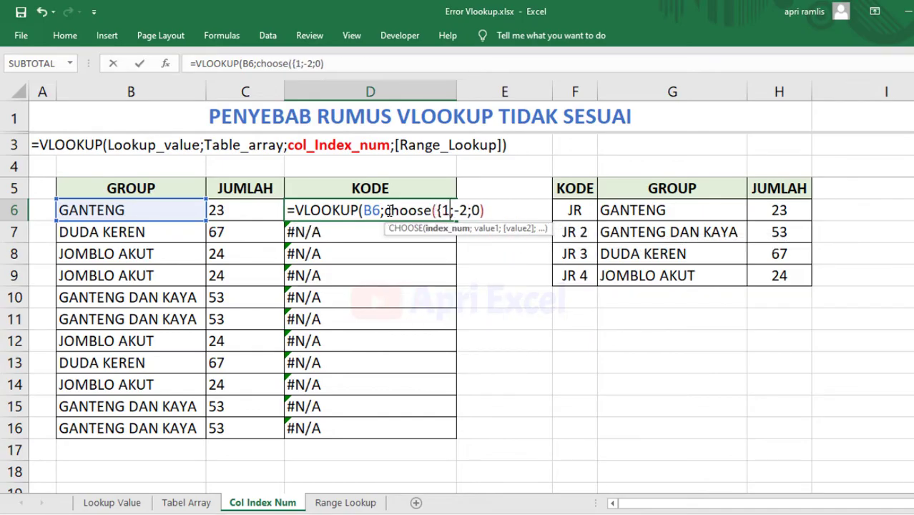
type("\\2")
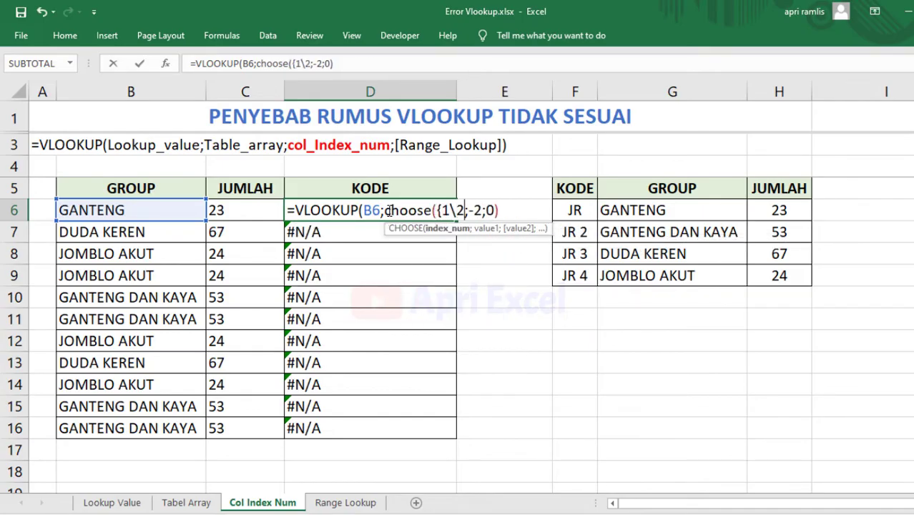
type("};")
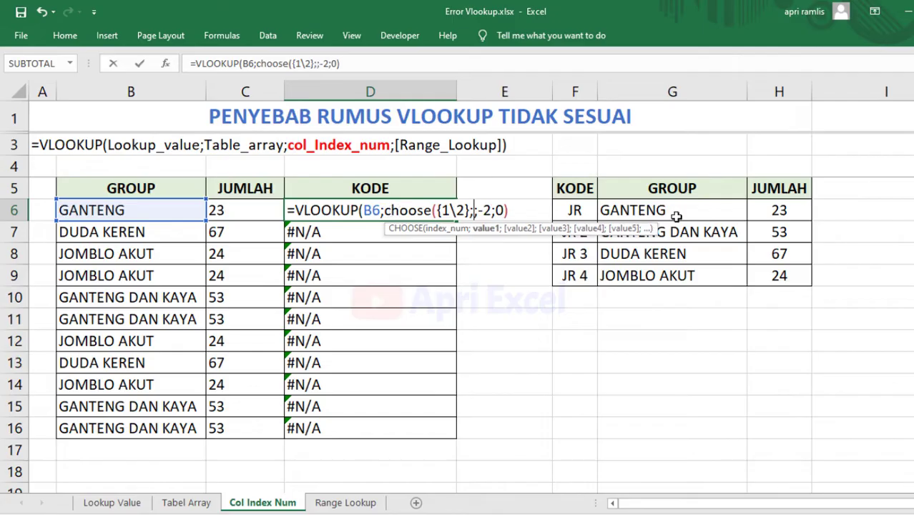
left_click_drag(676, 216, 683, 273)
key("F4")
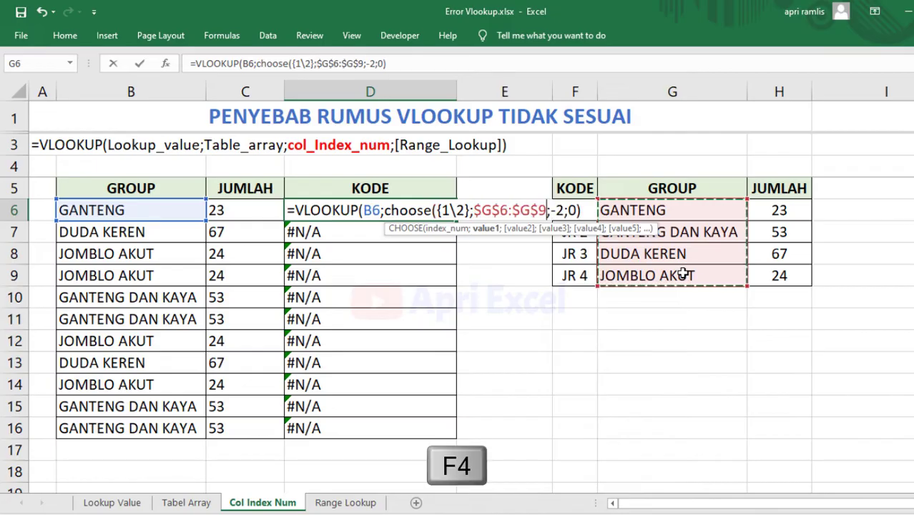
type(";")
left_click(575, 275)
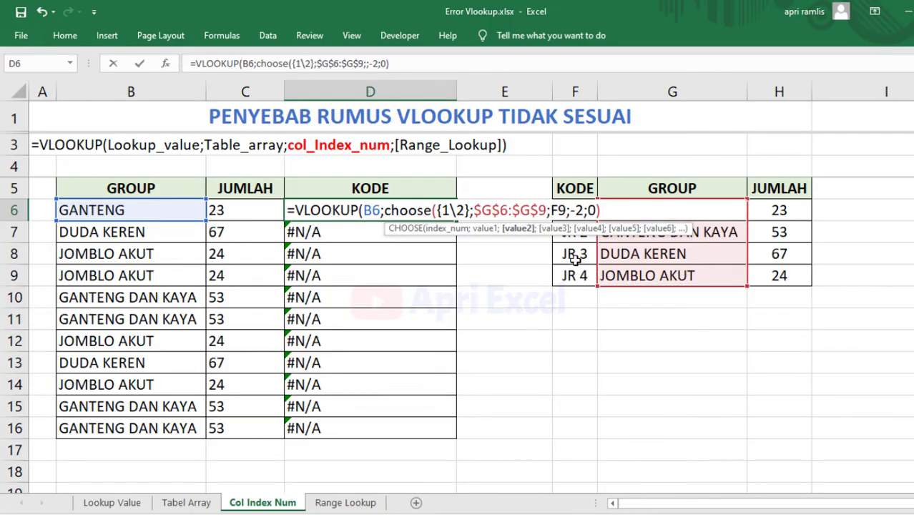
left_click_drag(575, 259, 572, 215)
key("F4")
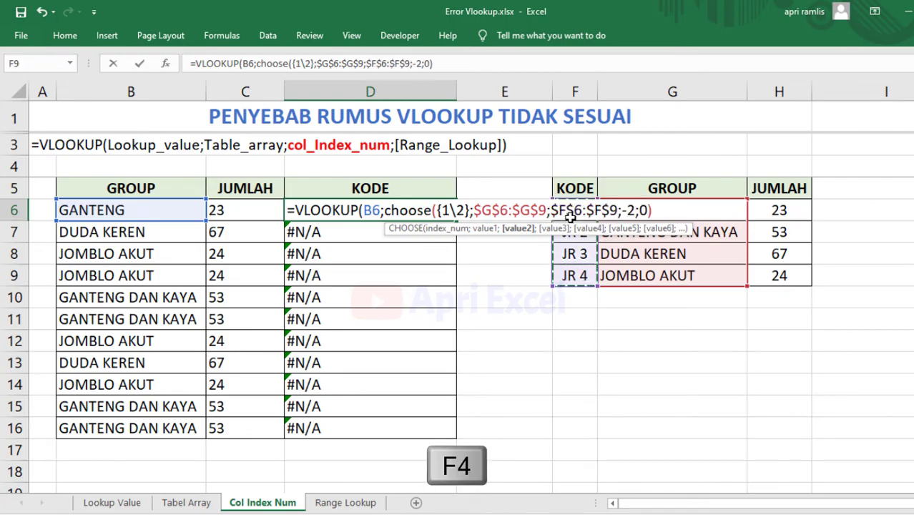
type(")")
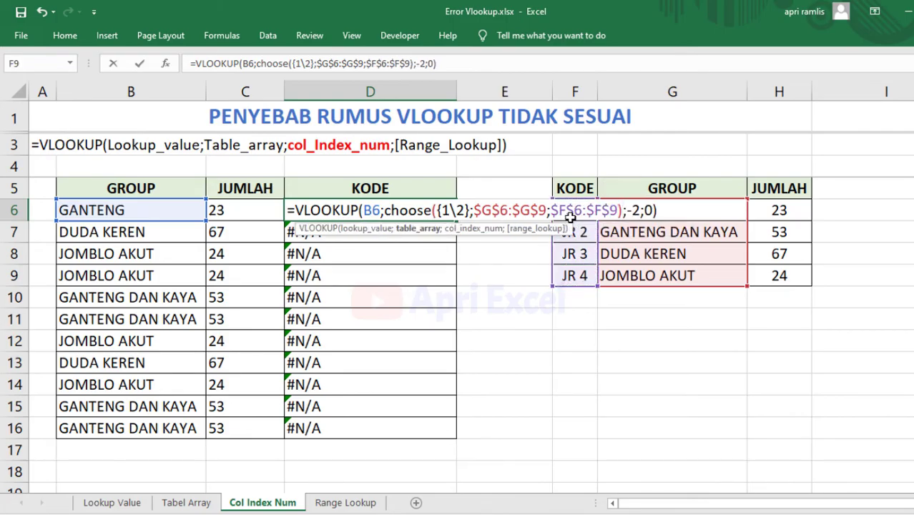
- Change the column index from -2 to 2 and fill D6's formula down to D16
left_click(479, 229)
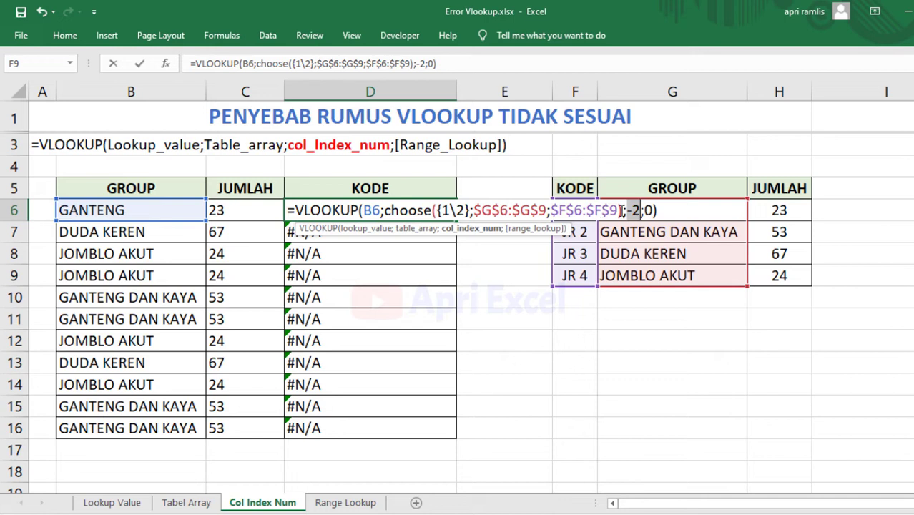
type("2")
key("Return")
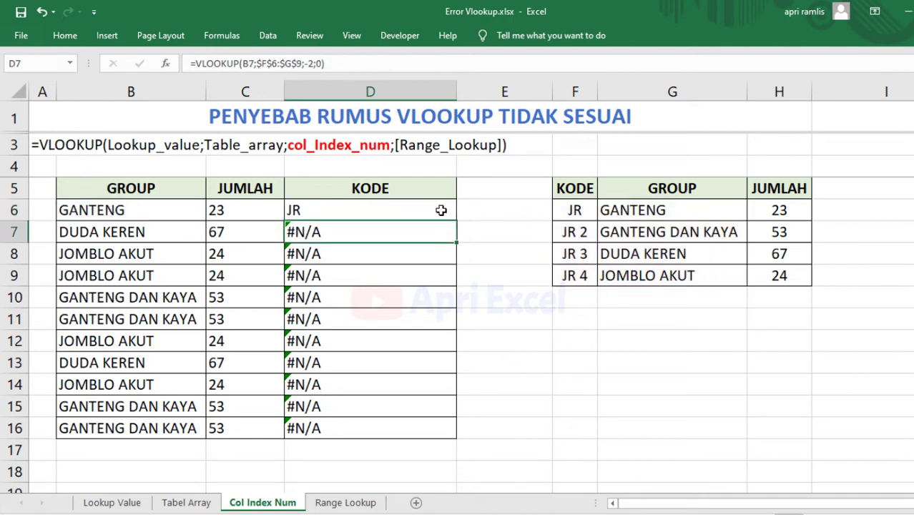
left_click(441, 211)
left_click_drag(457, 221, 449, 439)
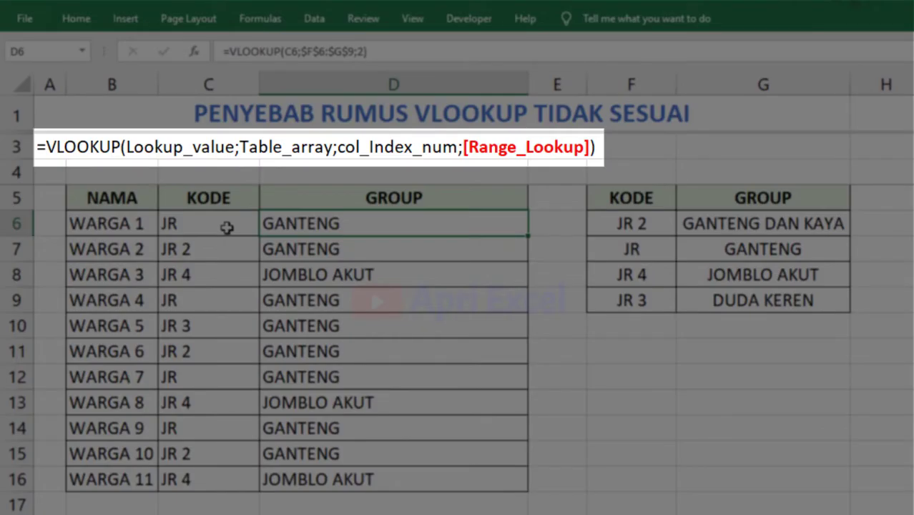
- Compare codes JR in C6 and JR 2 in C7, then open D6's VLOOKUP for editing
left_click(226, 227)
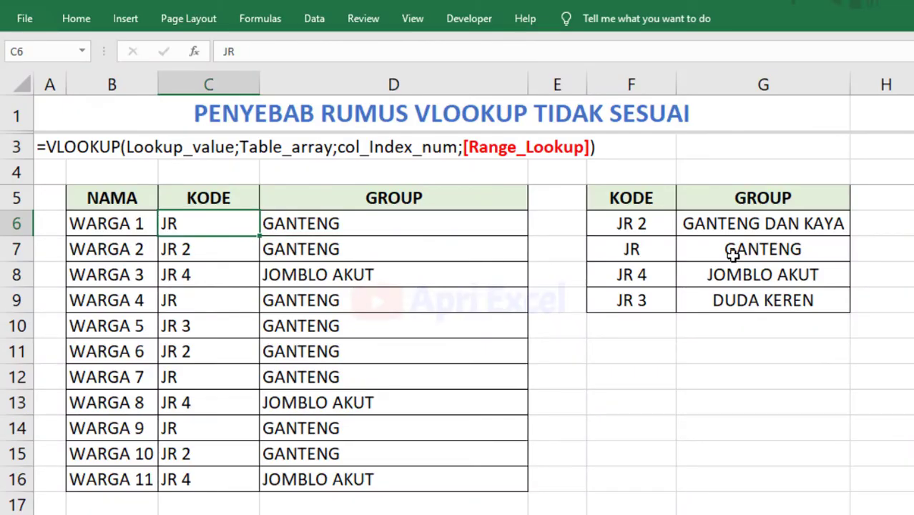
left_click(240, 250)
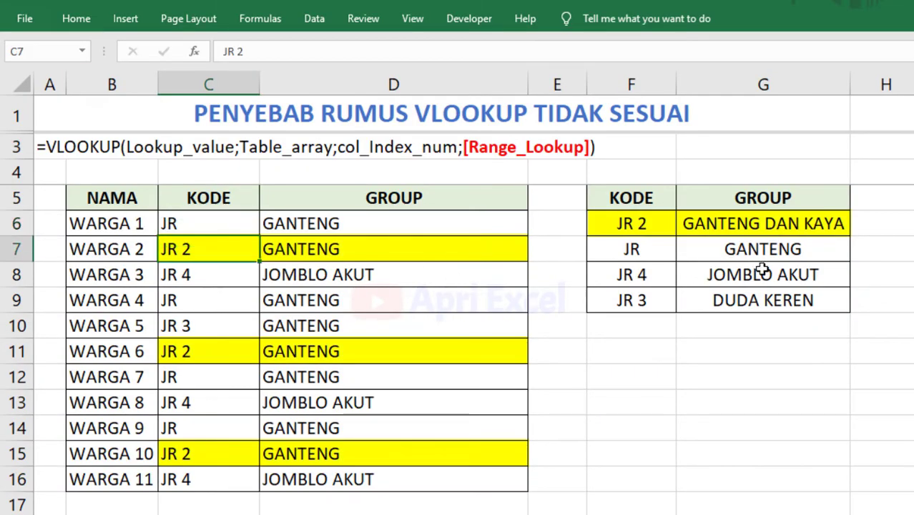
double_click(425, 220)
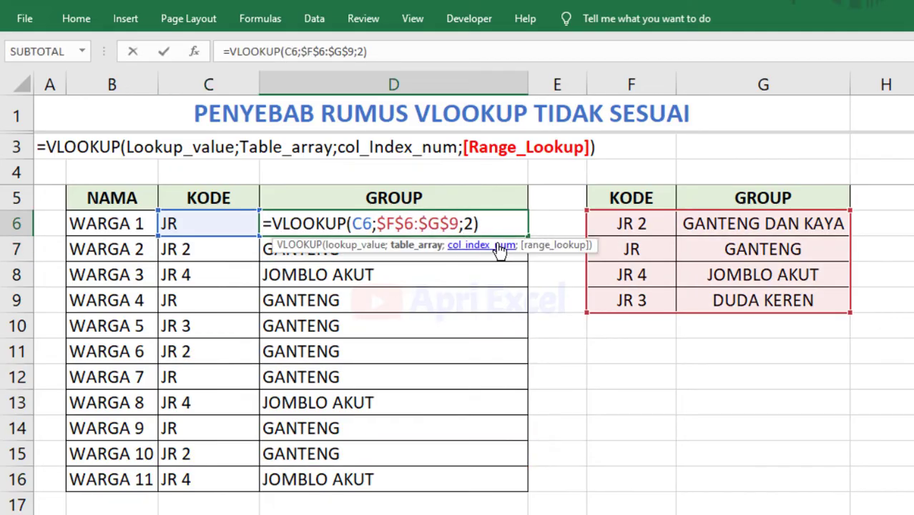
- Add FALSE as D6's range_lookup argument and fill the formula down to D16
left_click(480, 244)
left_click(482, 224)
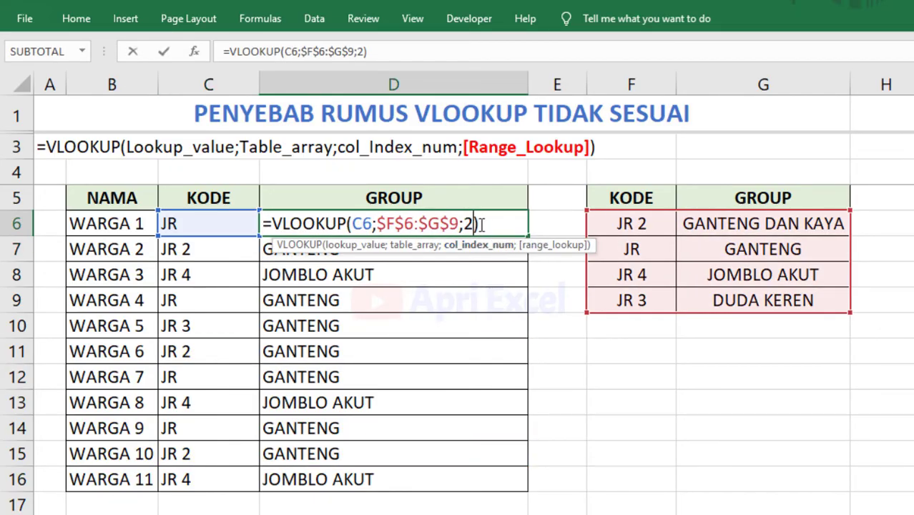
type(";")
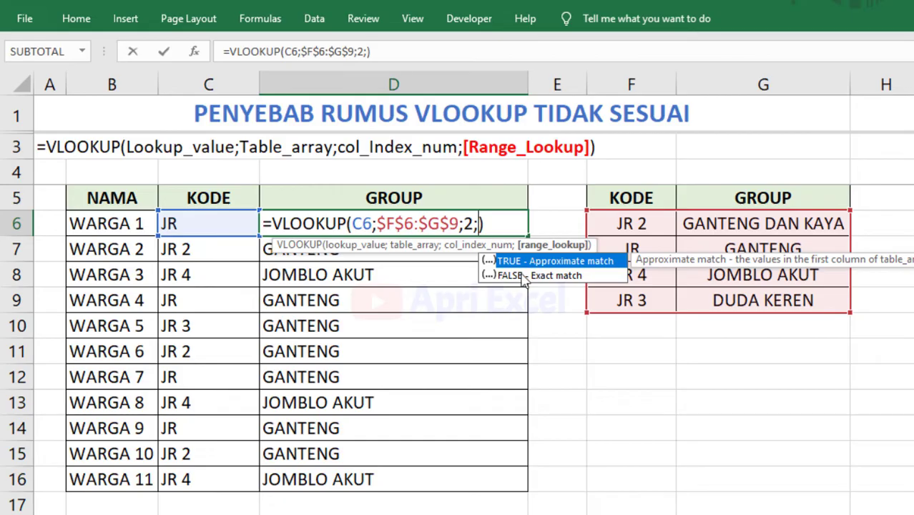
double_click(513, 275)
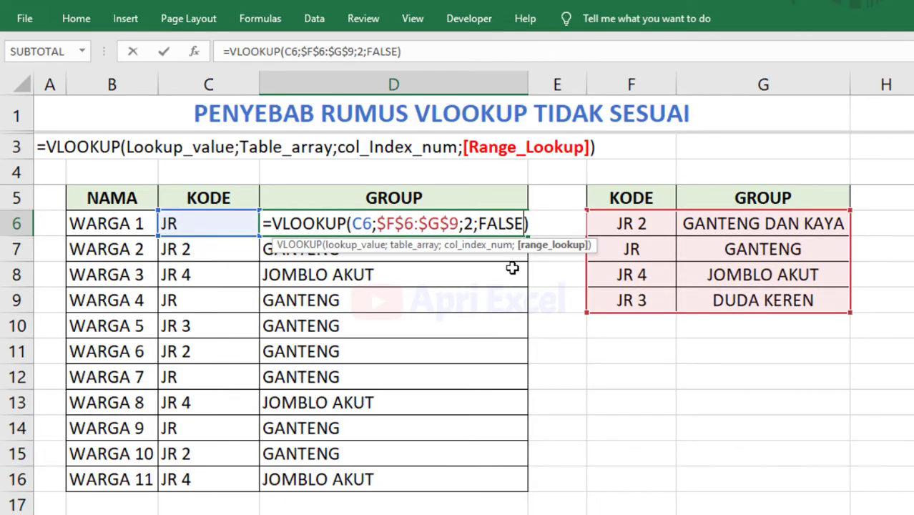
key("Return")
left_click(517, 233)
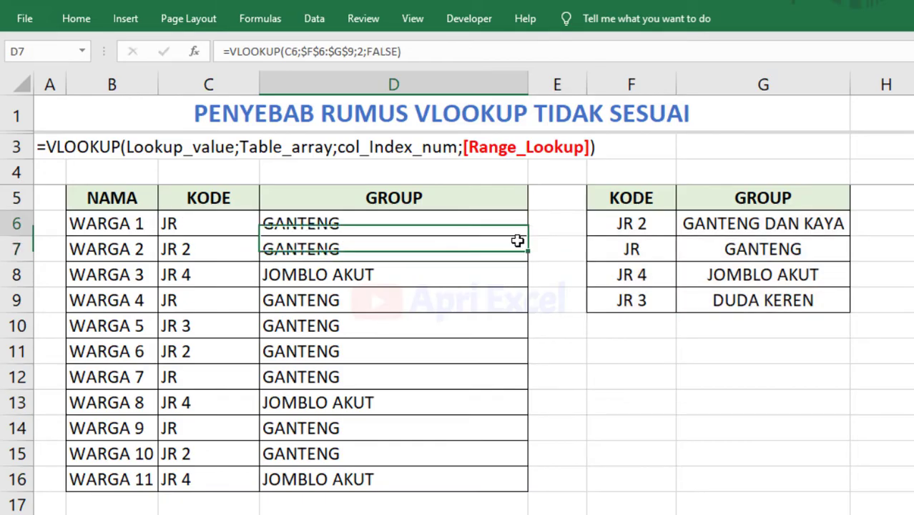
left_click_drag(531, 235, 526, 490)
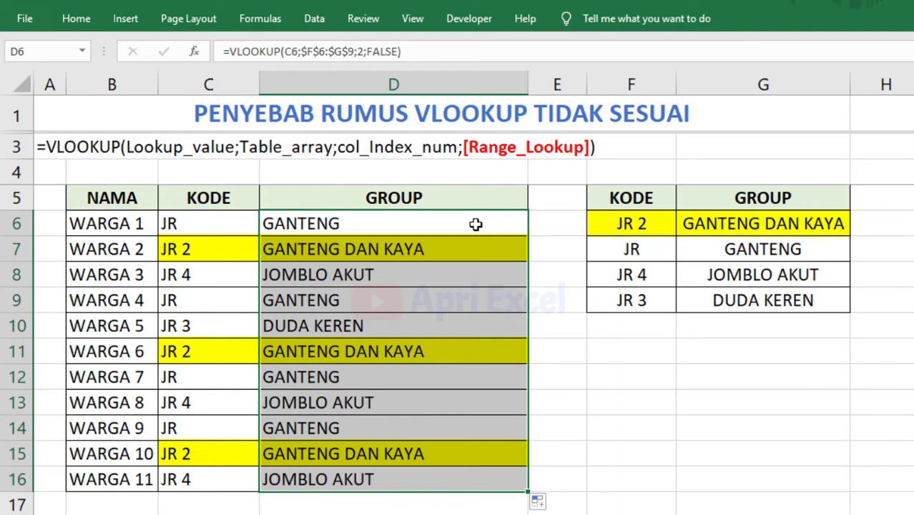
- Delete ;FALSE from D6's GROUP VLOOKUP formula so it uses approximate match
left_click(492, 209)
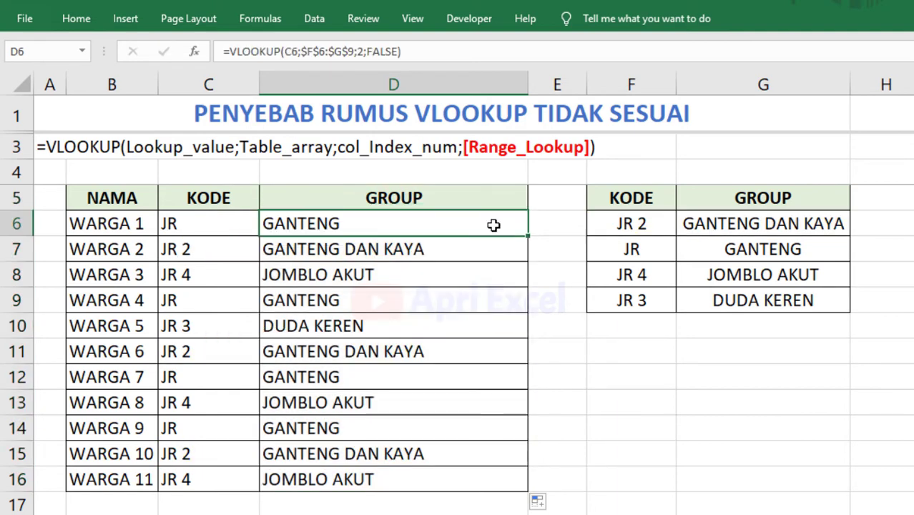
double_click(493, 219)
left_click_drag(527, 223, 481, 224)
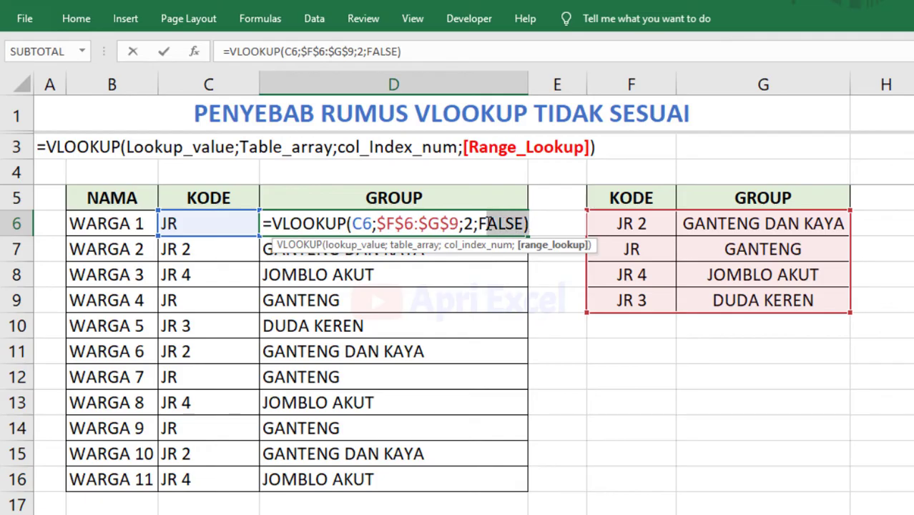
key("BackSpace")
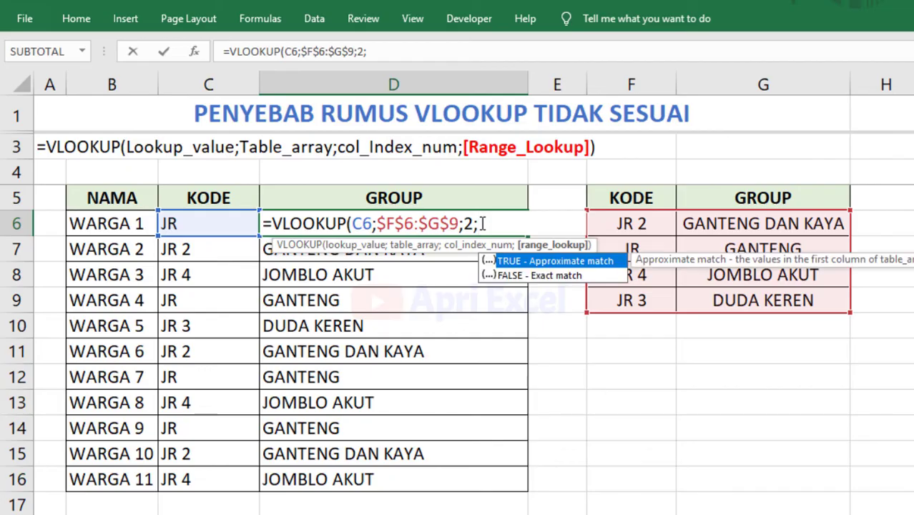
key("BackSpace")
type(")")
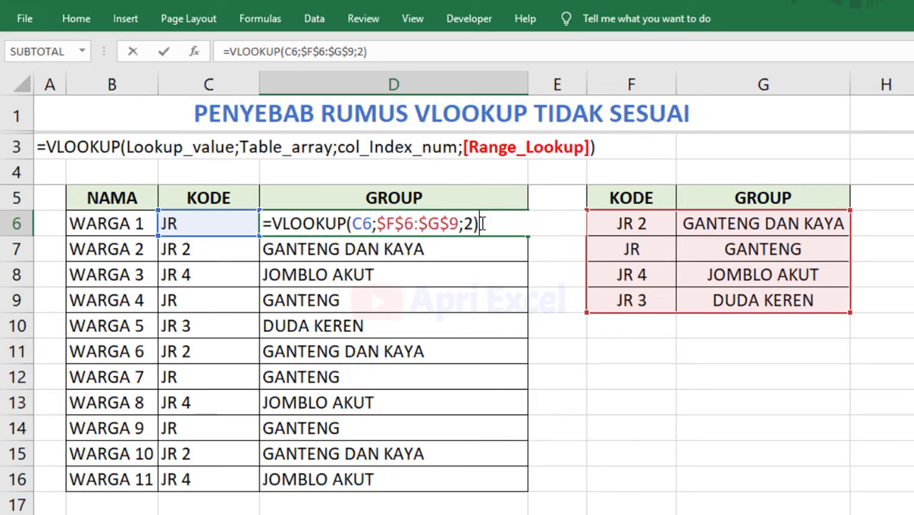
key("Return")
- Fill D6's formula down to D16, then select the lookup table F6:G9
left_click(481, 222)
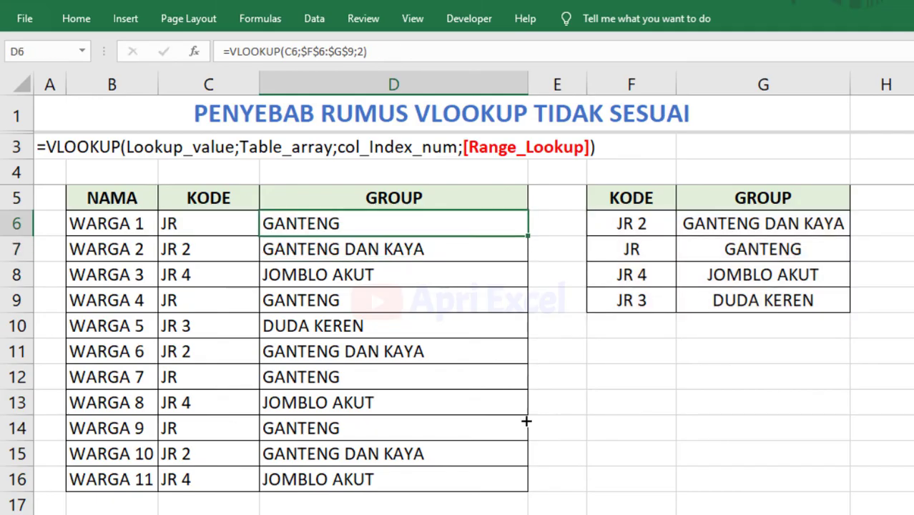
left_click_drag(526, 236, 526, 477)
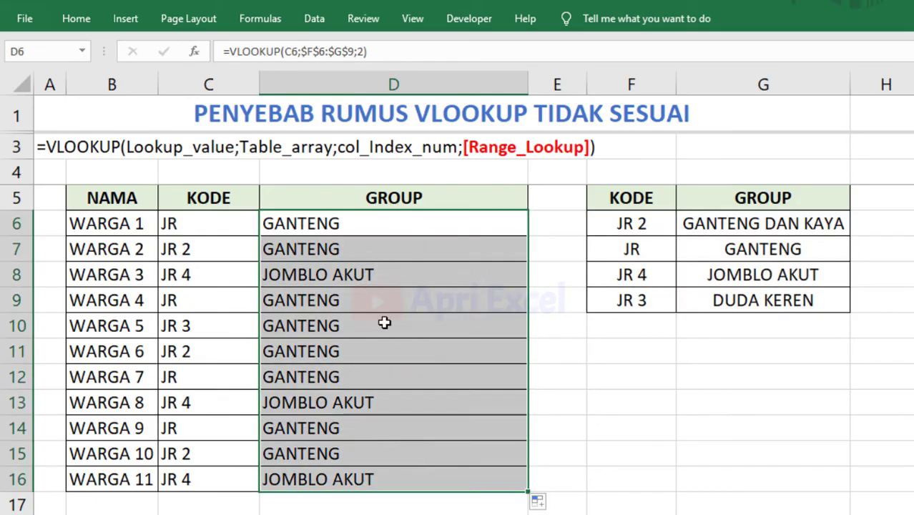
left_click_drag(652, 225, 764, 303)
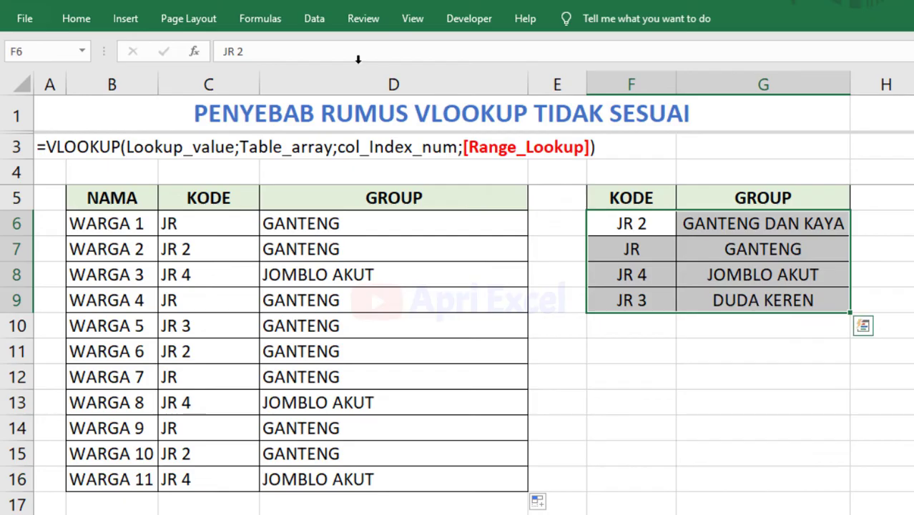
- Sort the F6:G9 lookup table by KODE, A to Z, via Data > Sort
left_click(312, 21)
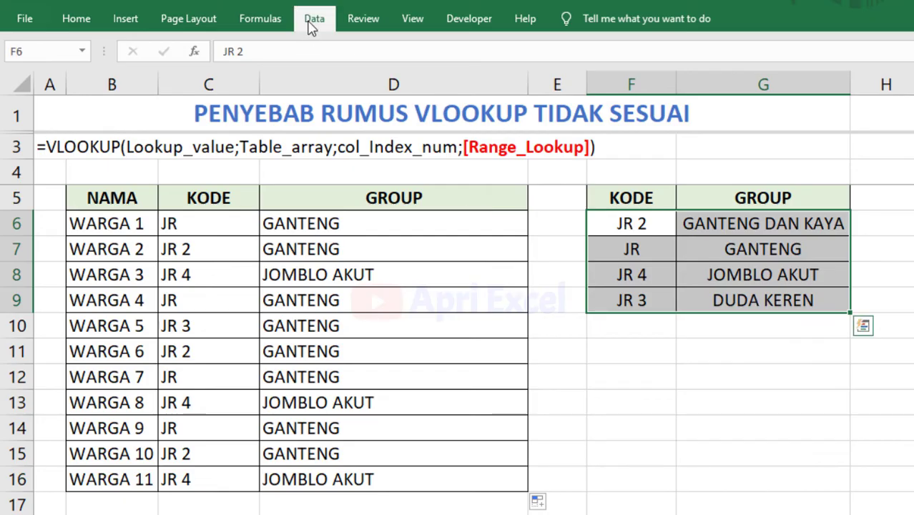
left_click(412, 68)
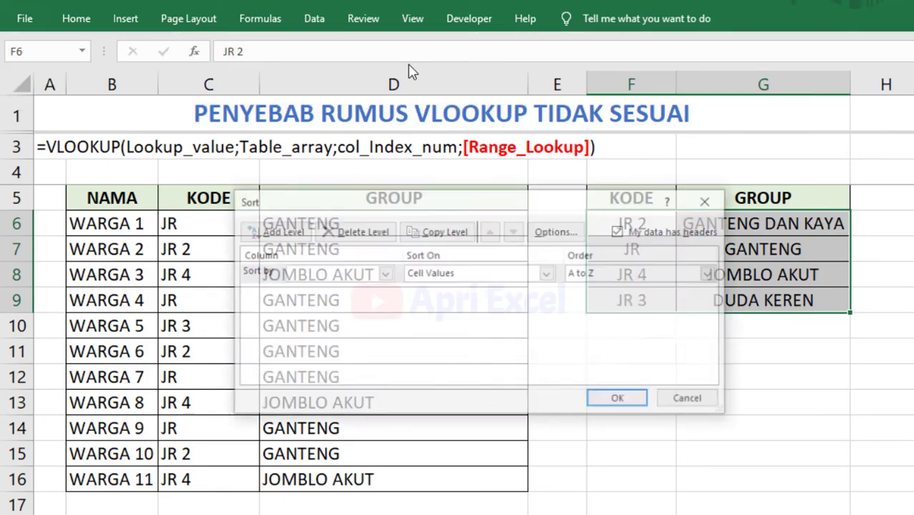
left_click(383, 272)
left_click(336, 289)
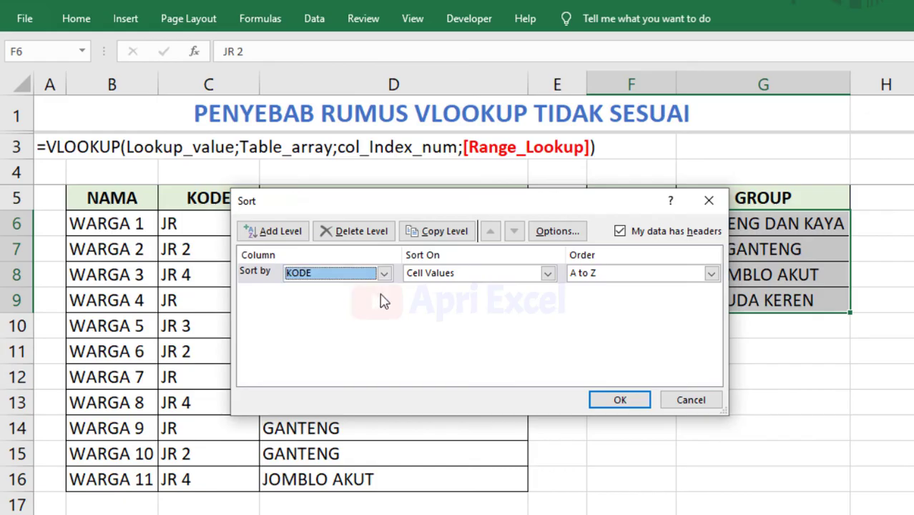
left_click(614, 398)
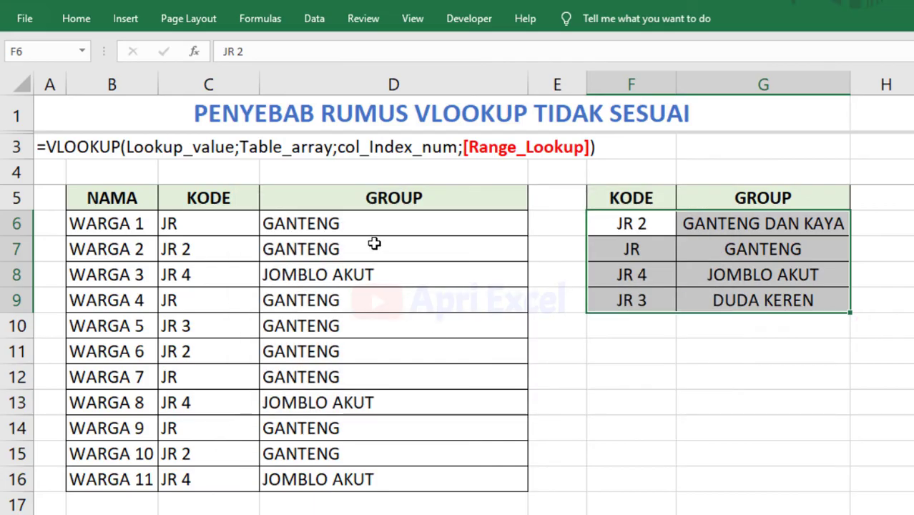
left_click(622, 391)
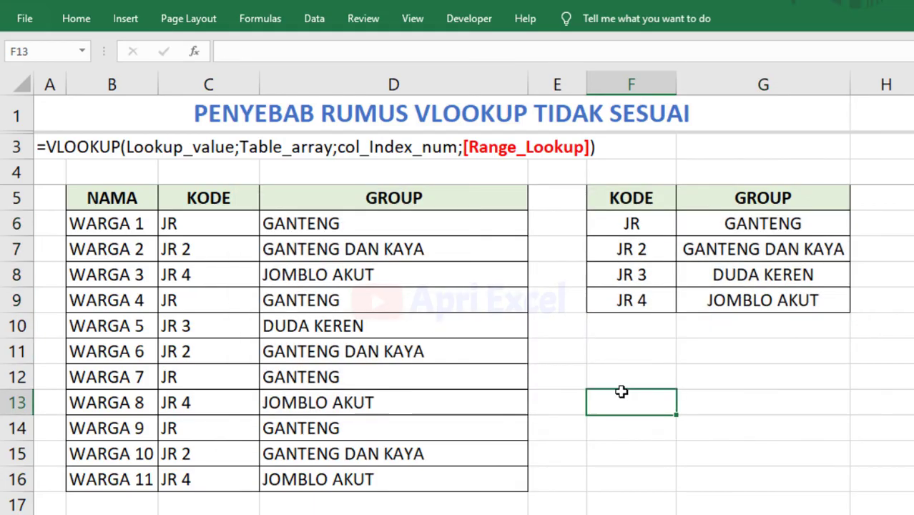